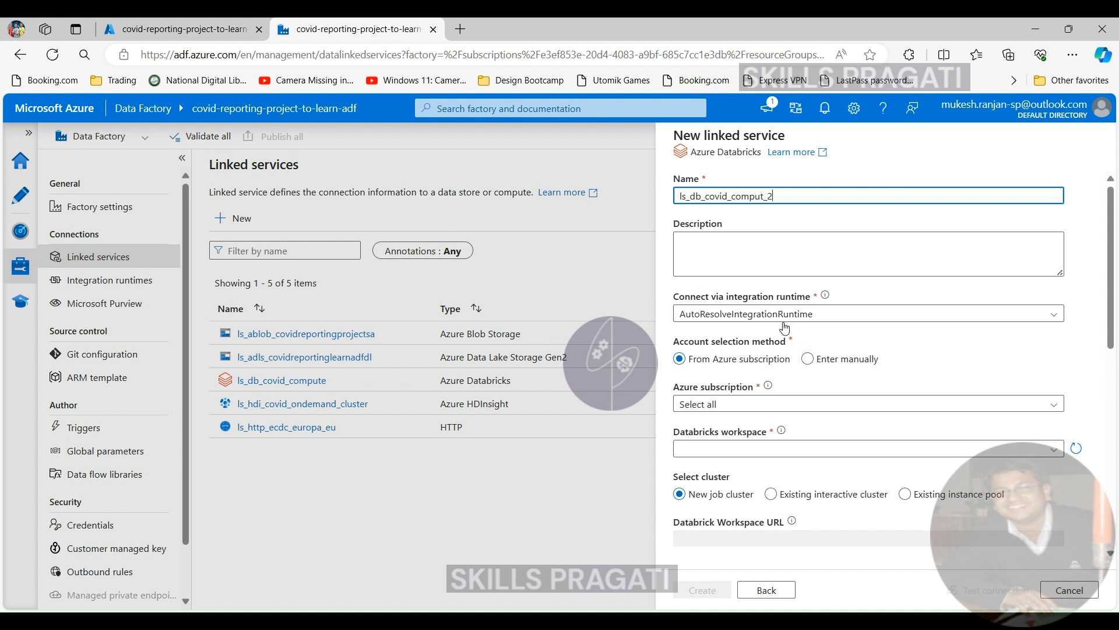
# Choose the Pay As You Go subscription and the covid-reporting-databricks-to-learn-adf workspace for the new Databricks linked service
pyautogui.click(751, 406)
pyautogui.click(749, 447)
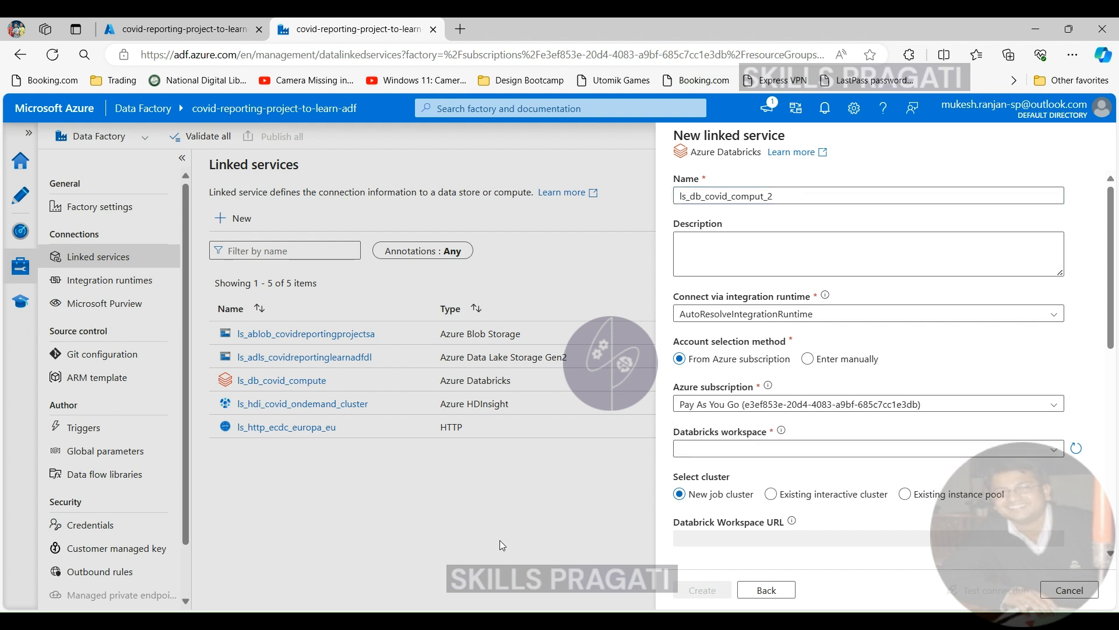
pyautogui.click(779, 451)
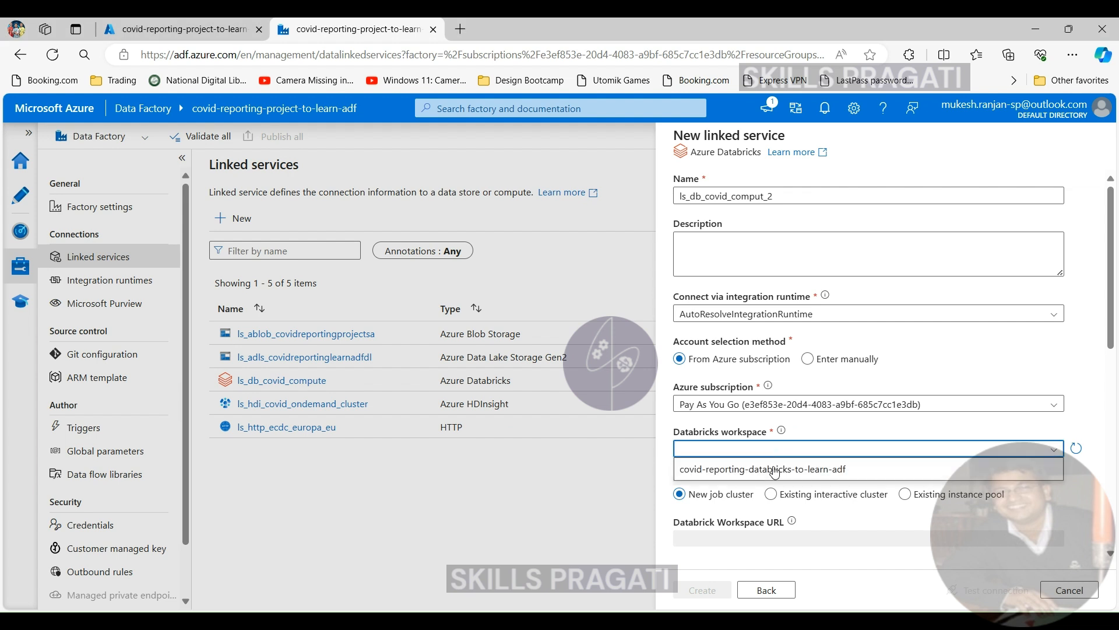
pyautogui.click(774, 472)
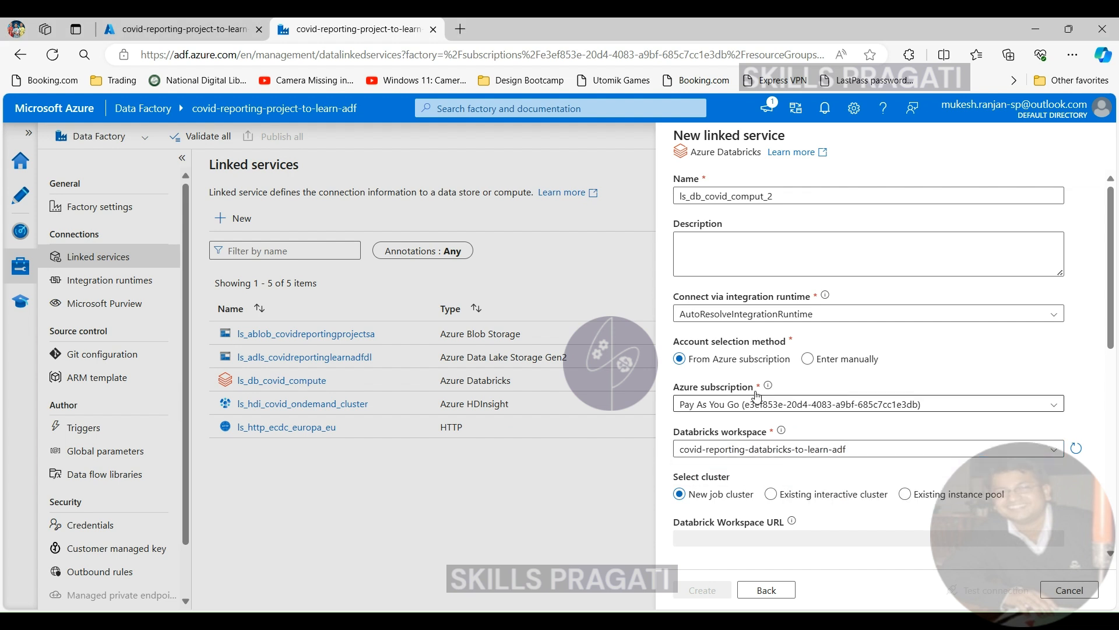
pyautogui.scroll(-1, 756, 385)
pyautogui.scroll(1, 757, 386)
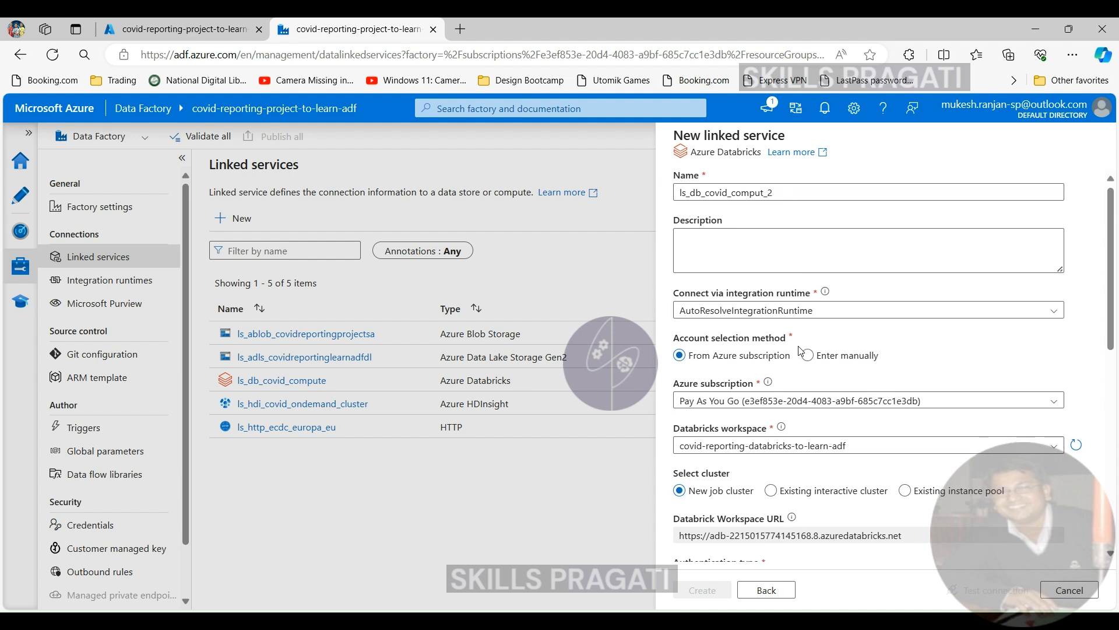
pyautogui.scroll(-3, 729, 356)
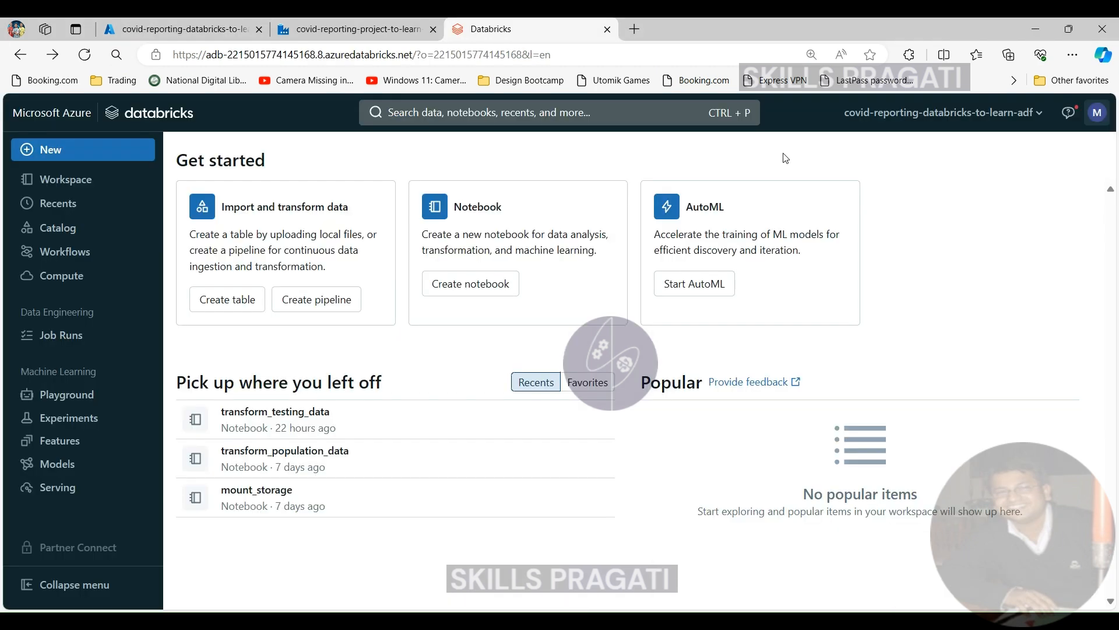
# Open the access token management page in the developer settings of the Databricks workspace
pyautogui.click(1097, 112)
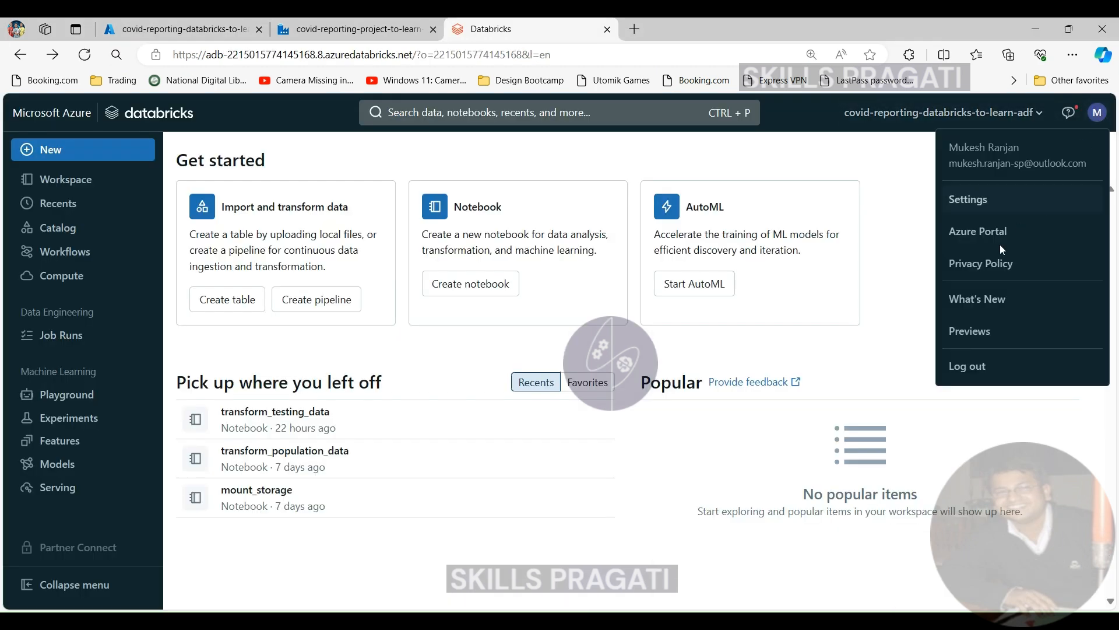
pyautogui.click(981, 202)
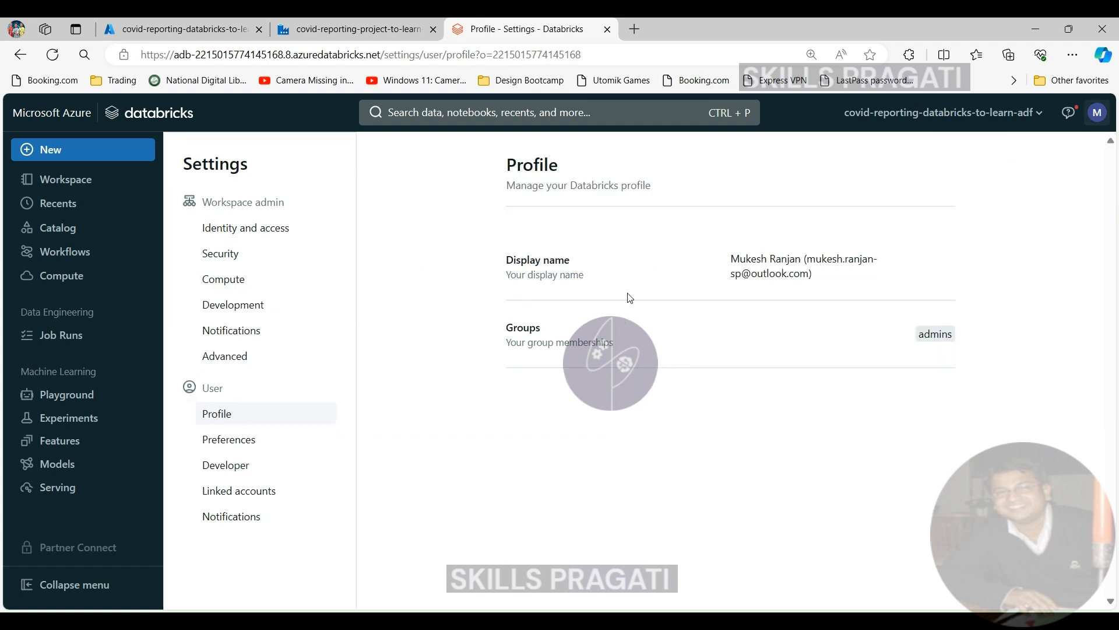
pyautogui.click(223, 464)
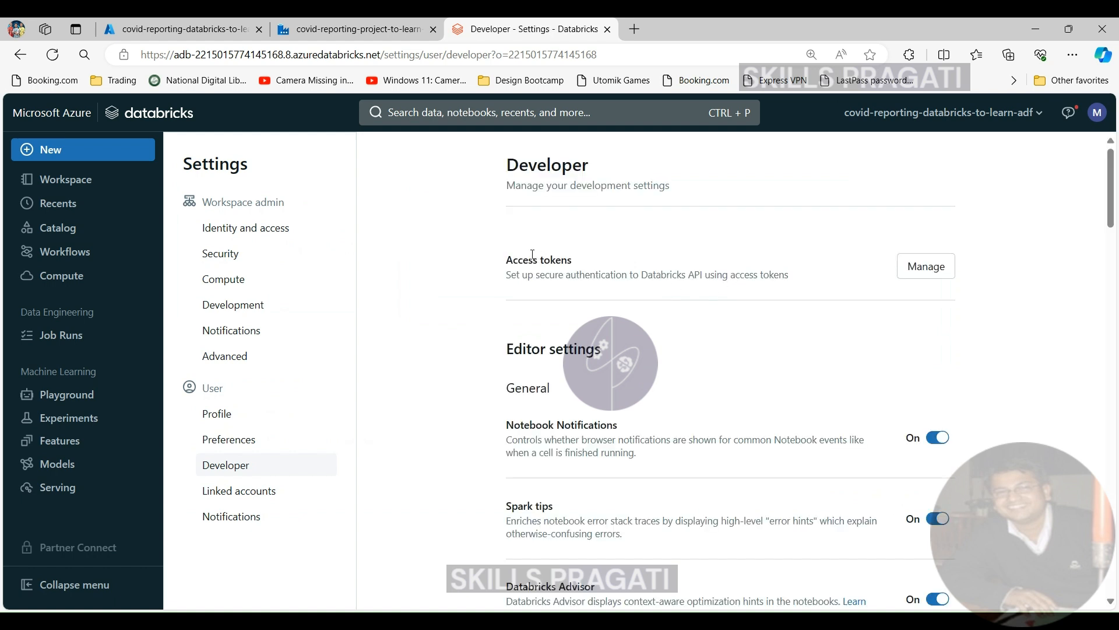
pyautogui.moveTo(507, 261); pyautogui.dragTo(576, 262)
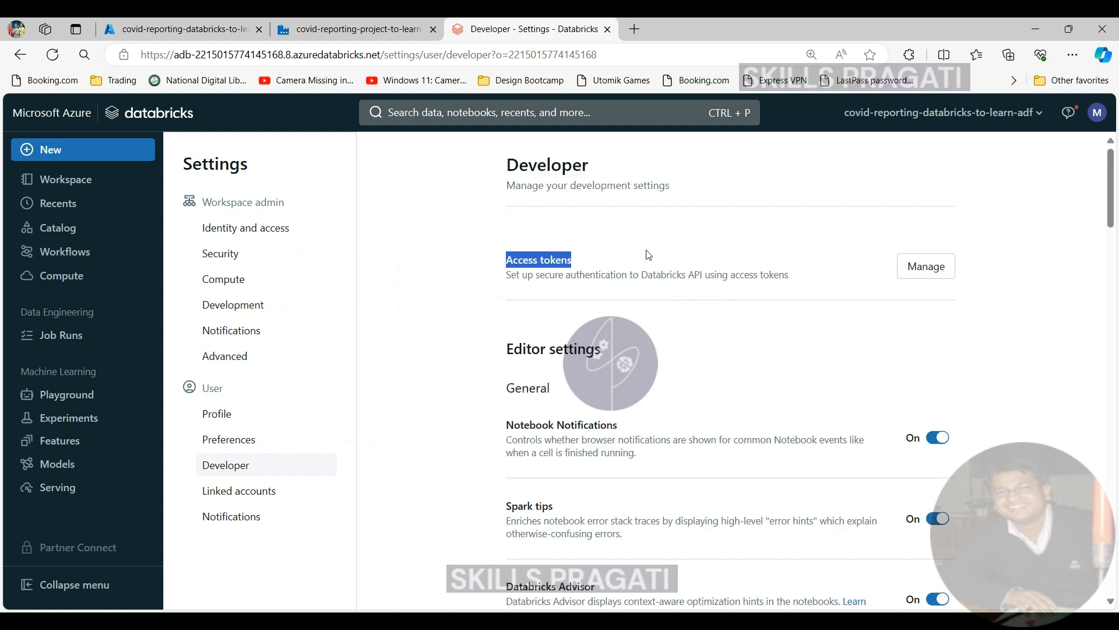
pyautogui.click(933, 270)
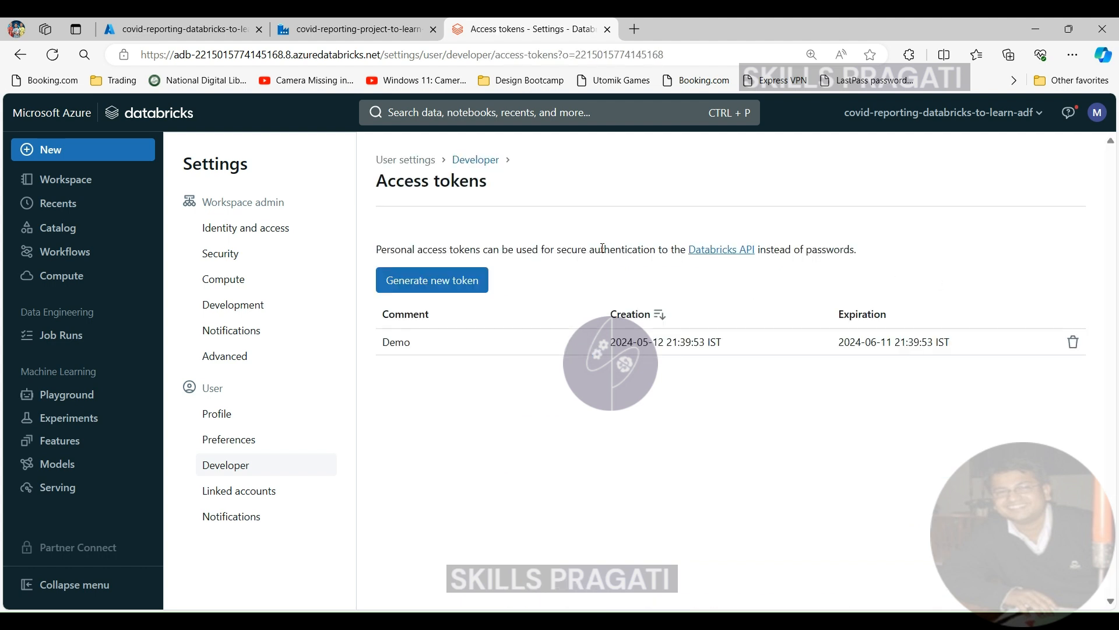
# Generate a new access token with the comment "Requirement 2" and copy it
pyautogui.click(424, 282)
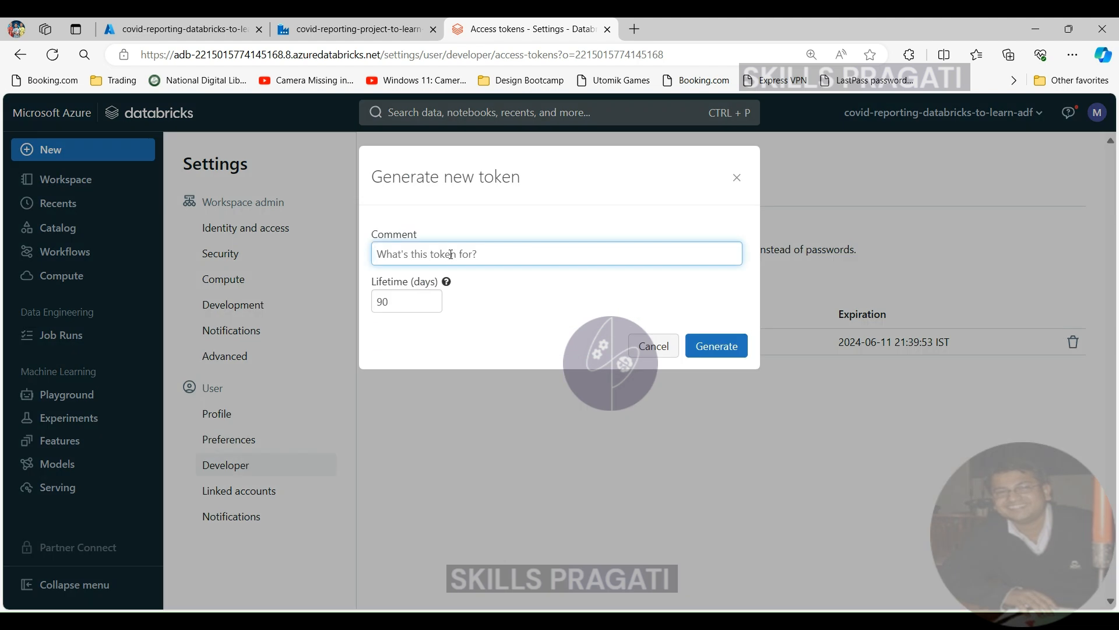
pyautogui.write('Requirement 2')
pyautogui.click(717, 346)
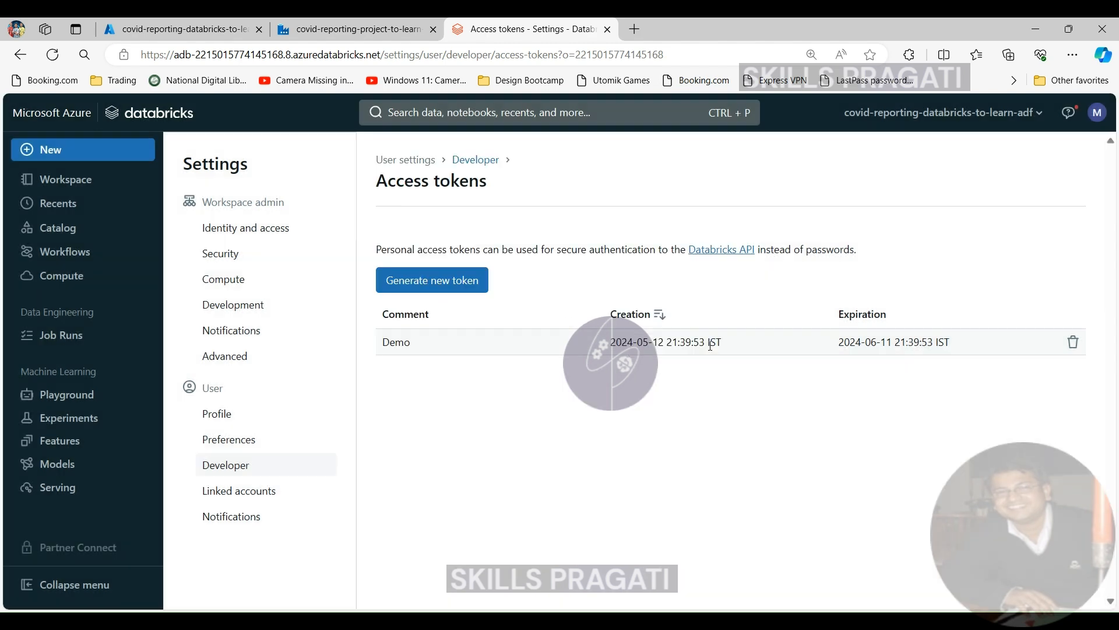
pyautogui.click(649, 233)
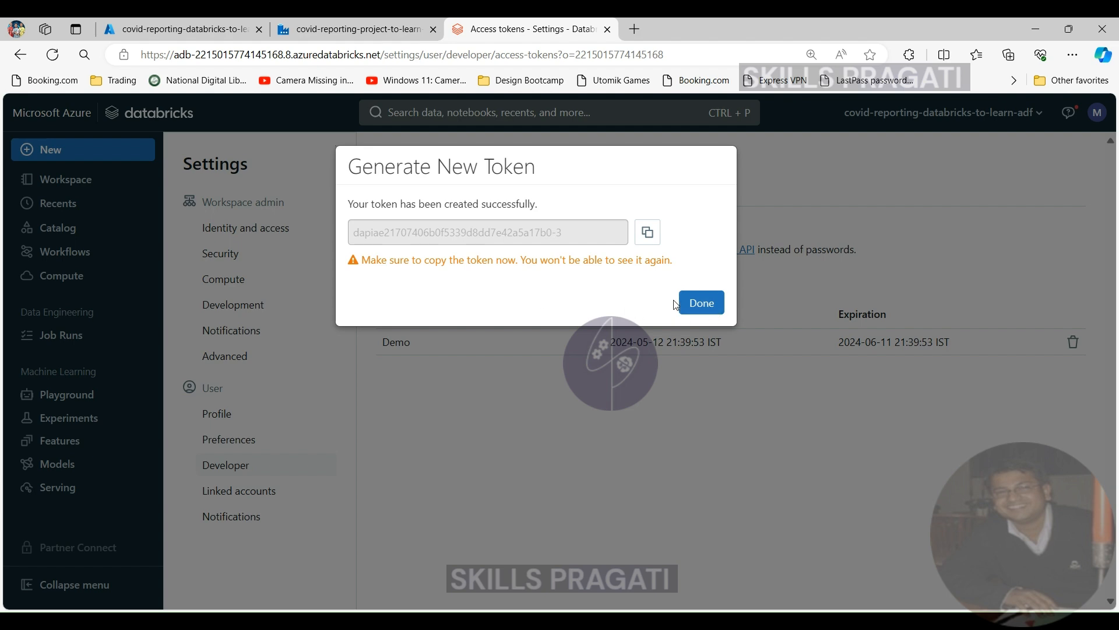
# Return to Data Factory and paste the copied Databricks token into the linked service's access token field
pyautogui.click(361, 31)
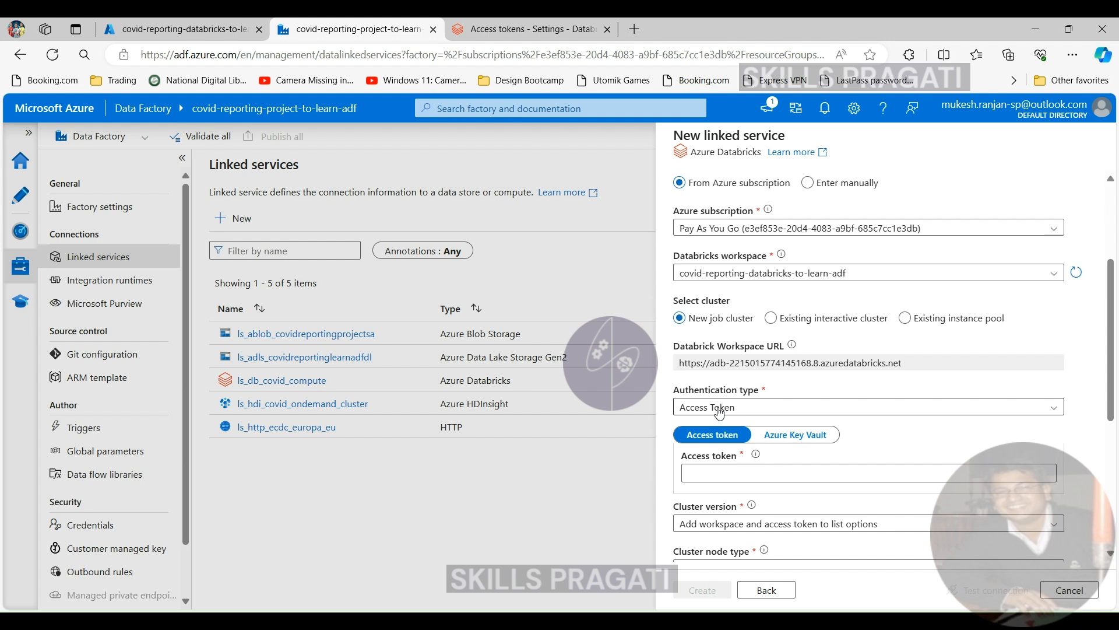
pyautogui.click(726, 471)
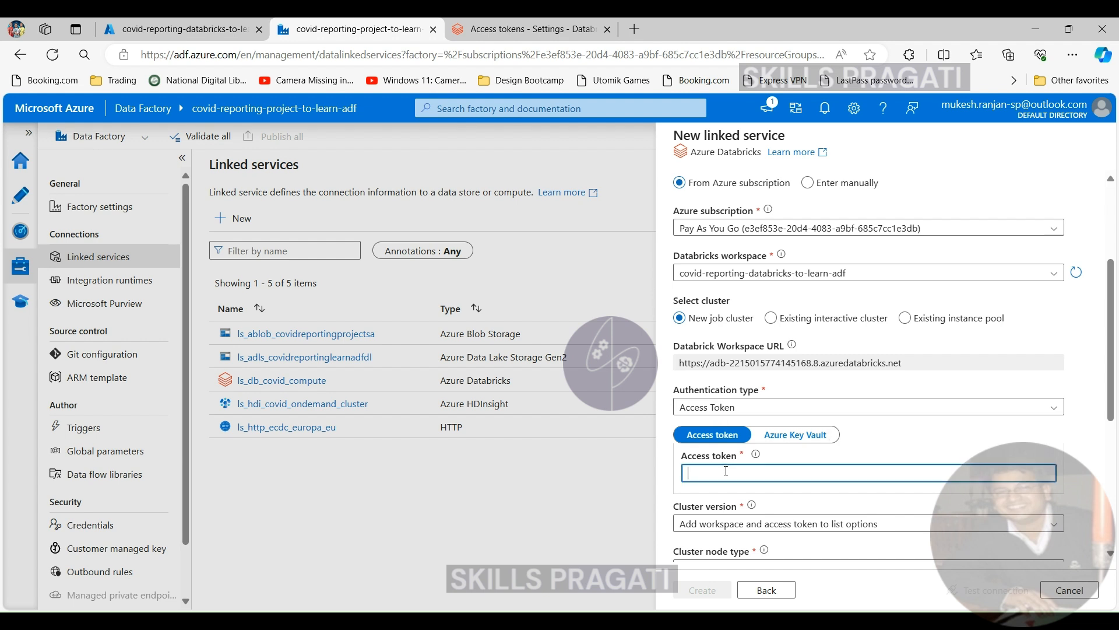
pyautogui.hotkey('ctrl', 'v')
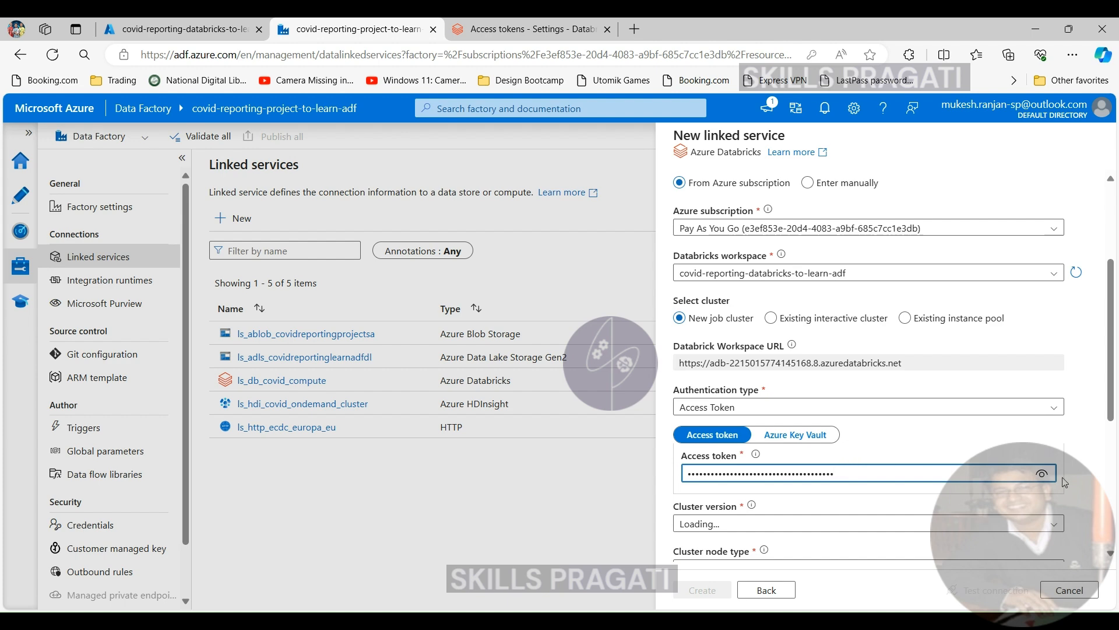
pyautogui.click(559, 29)
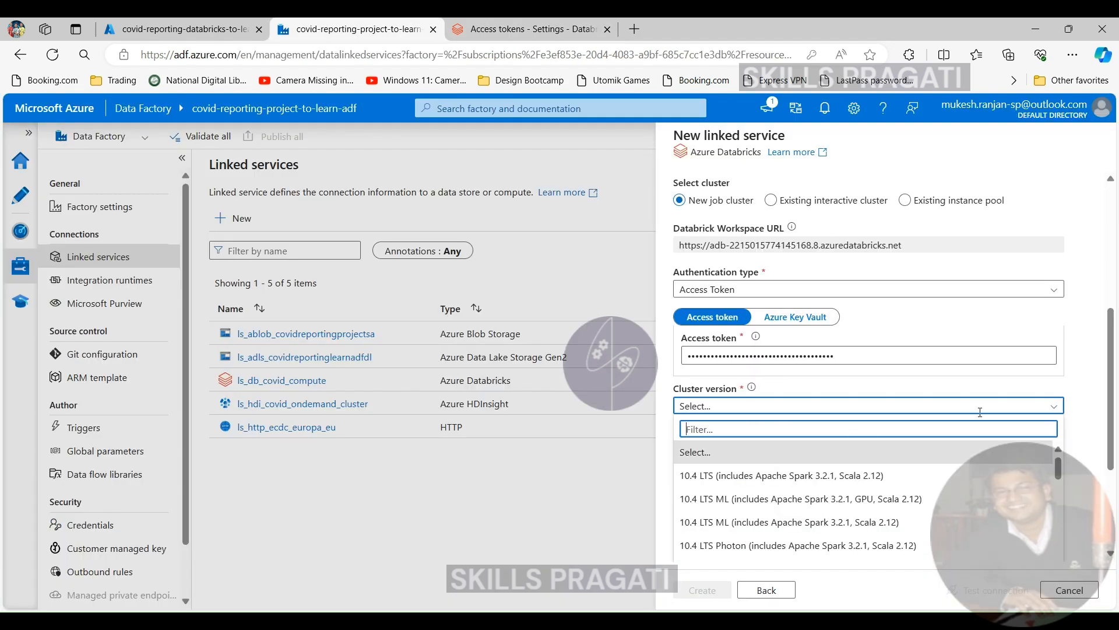
# Set the cluster version to 13.3 LTS (includes Apache Spark 3.4.1, Scala 2.12)
pyautogui.scroll(-3, 919, 473)
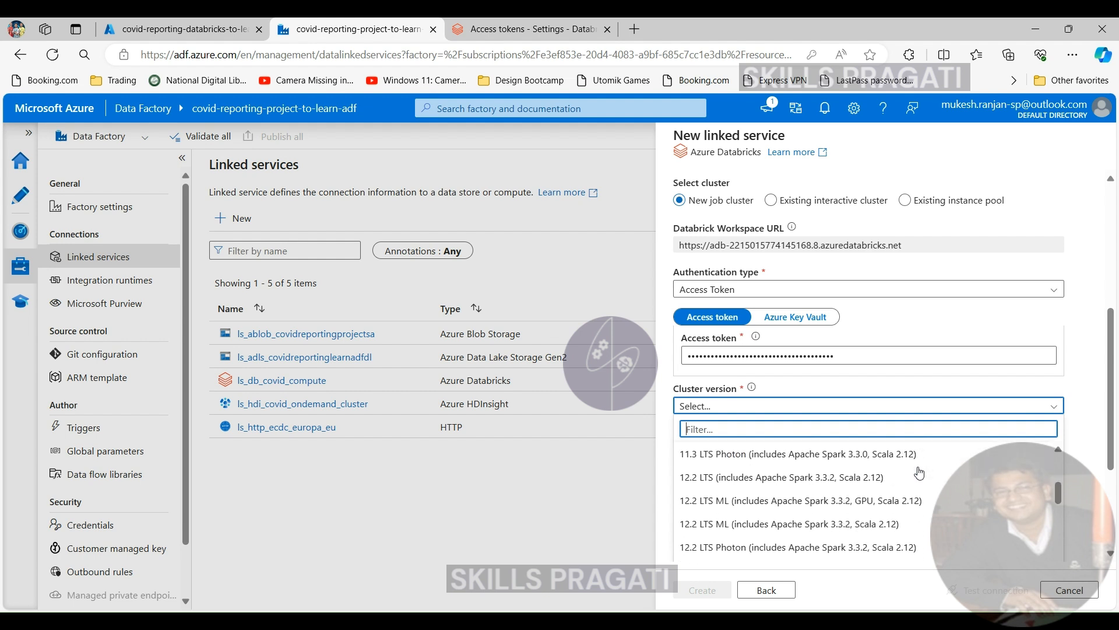
pyautogui.scroll(-5, 919, 472)
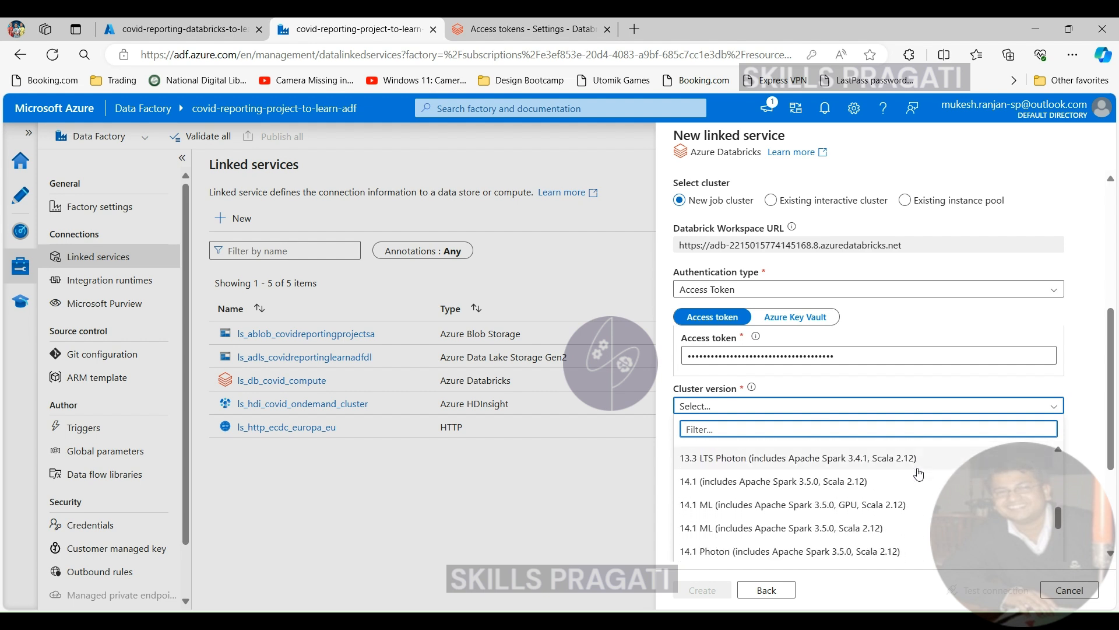
pyautogui.scroll(1, 777, 473)
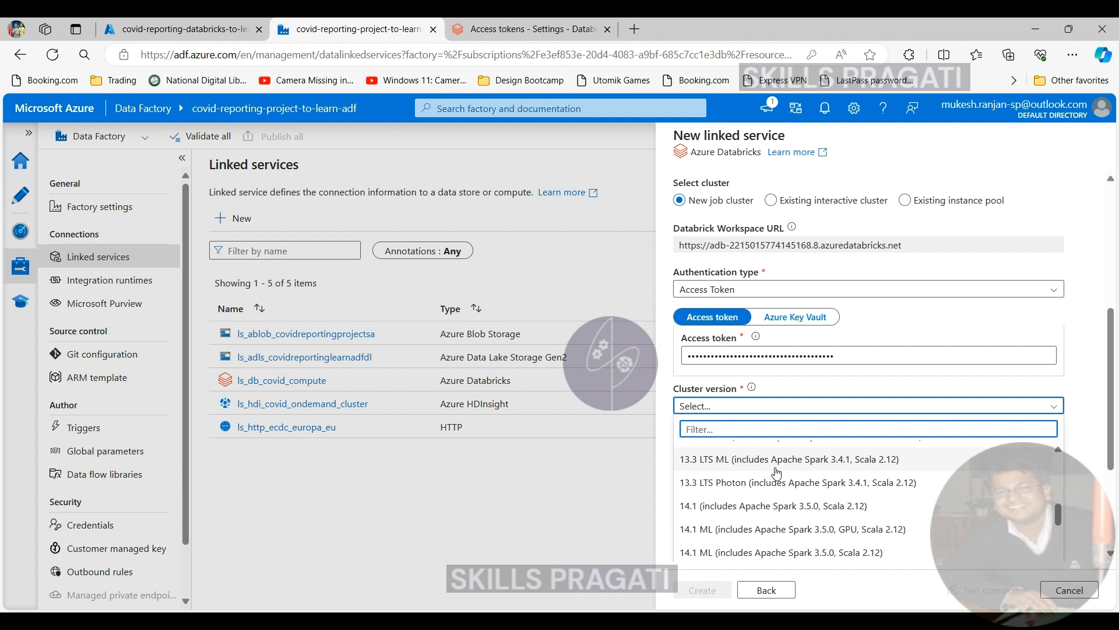
pyautogui.scroll(-2, 777, 473)
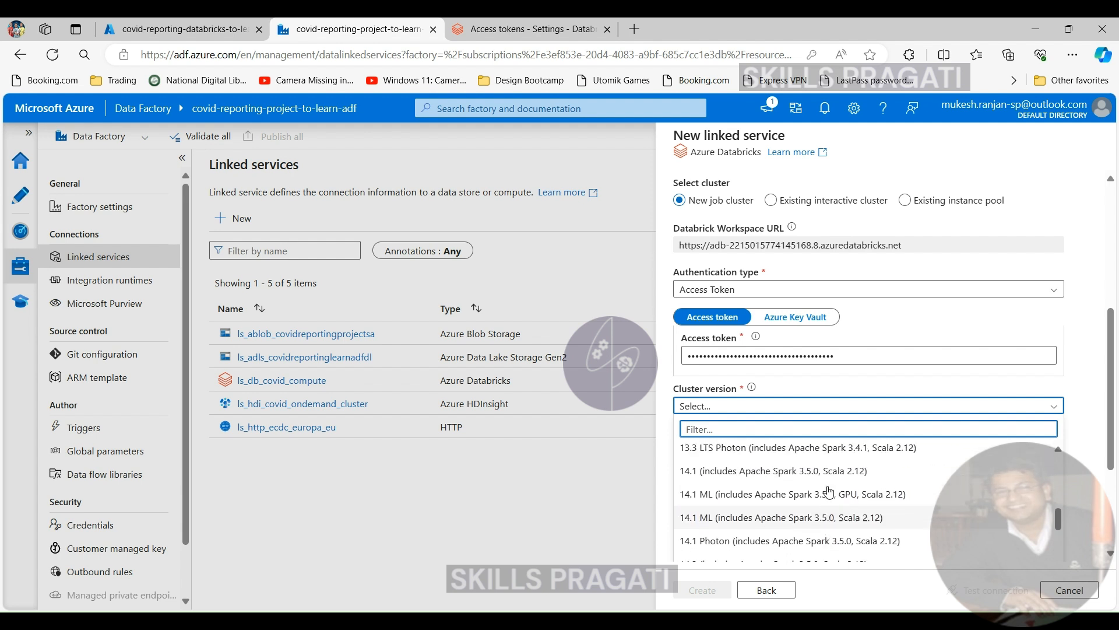
pyautogui.scroll(4, 830, 491)
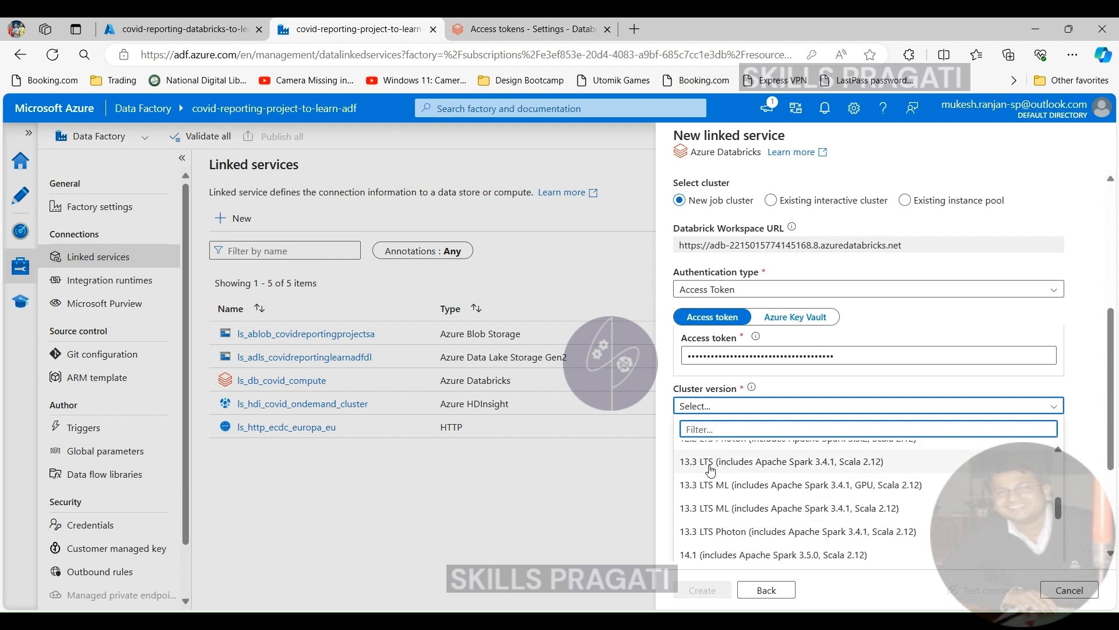
pyautogui.click(693, 463)
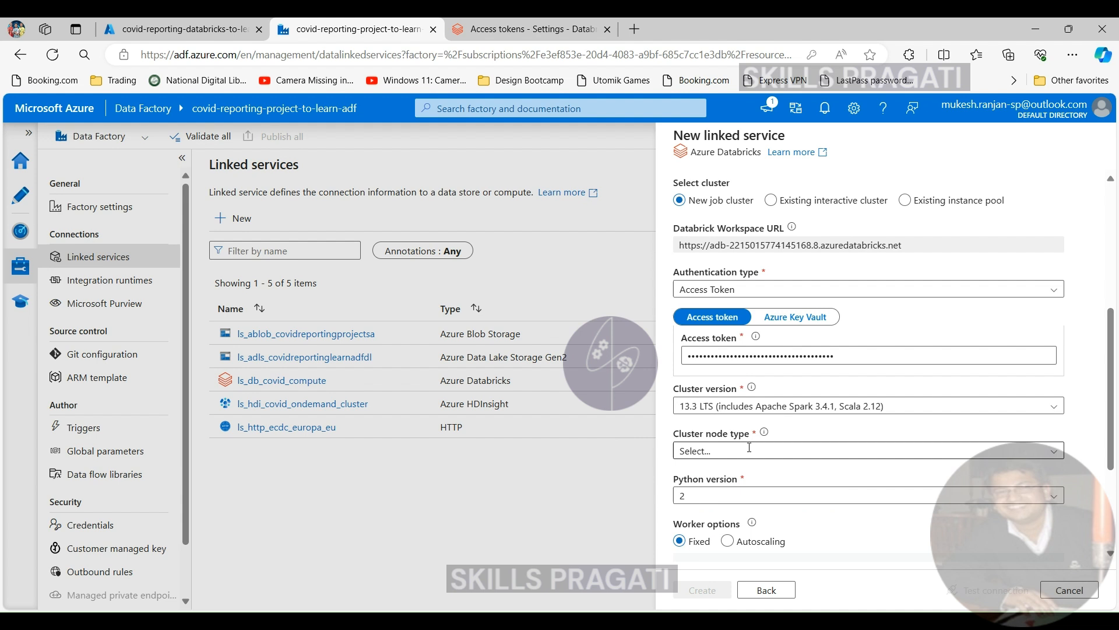
# Set the cluster node type to Standard_DS3_v2 and check the number of fixed workers
pyautogui.click(856, 449)
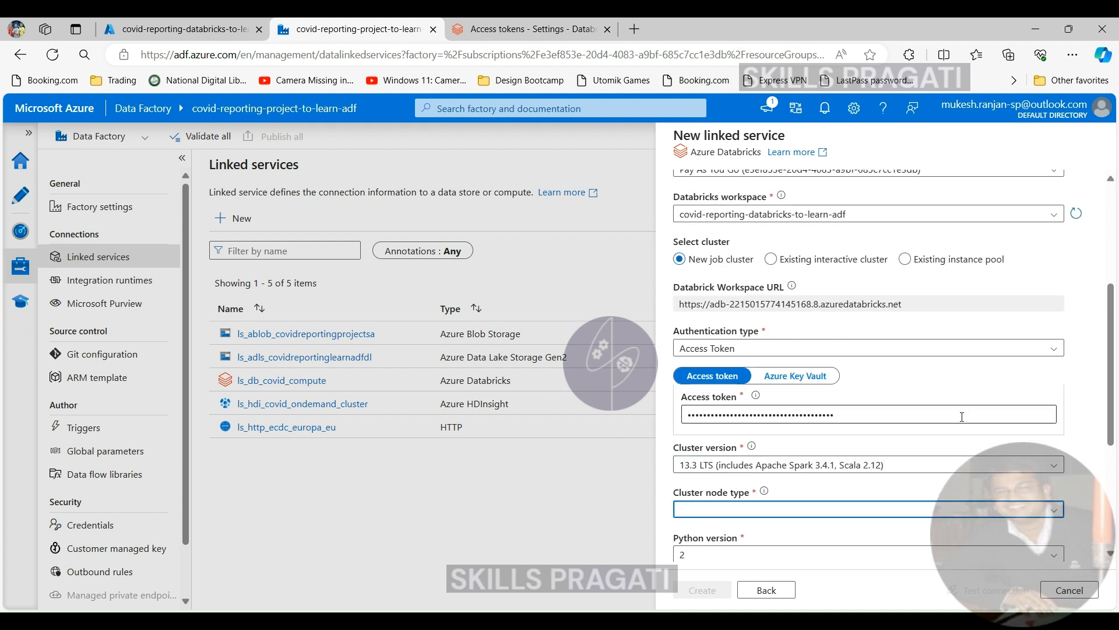
pyautogui.click(1056, 513)
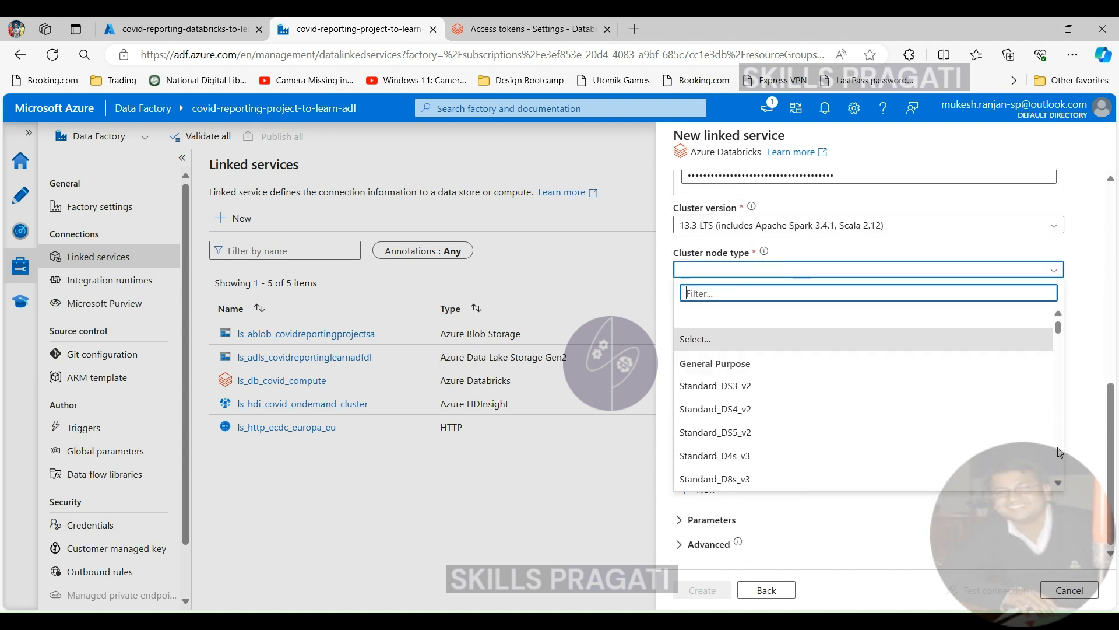
pyautogui.click(731, 386)
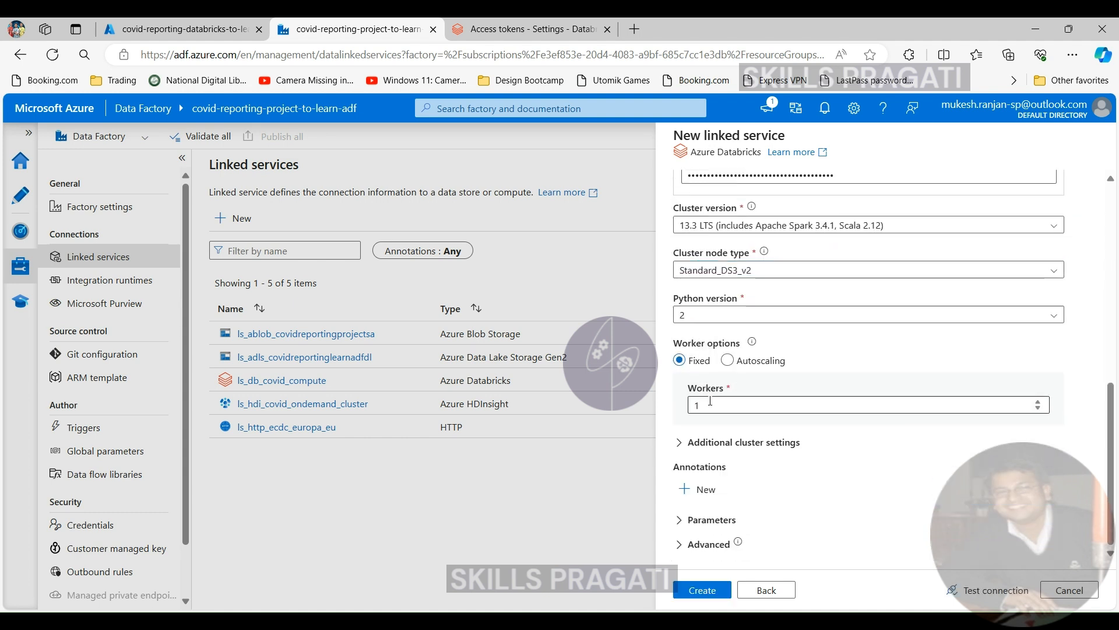
pyautogui.moveTo(702, 407); pyautogui.dragTo(675, 413)
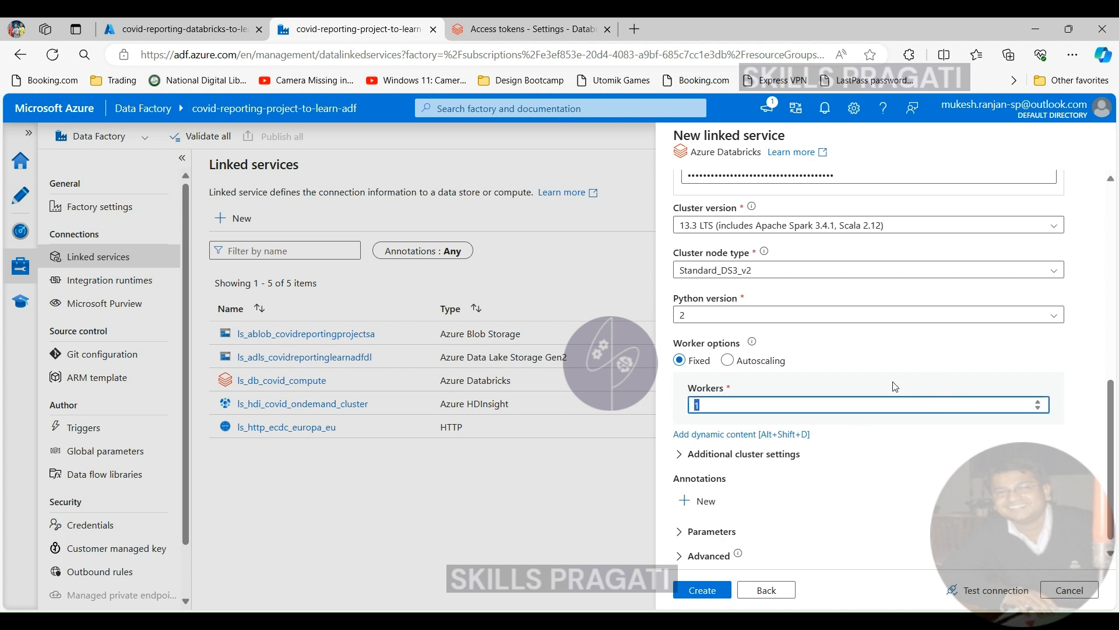
pyautogui.scroll(-1, 819, 466)
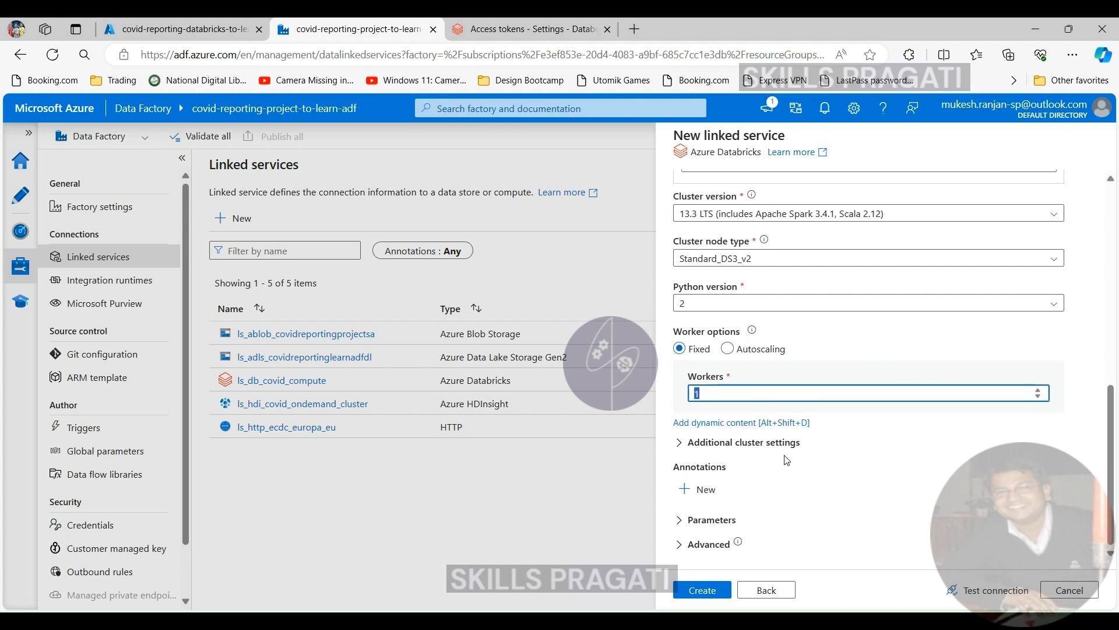
# Expand the optional cluster settings, then test the connection and create the linked service
pyautogui.click(684, 523)
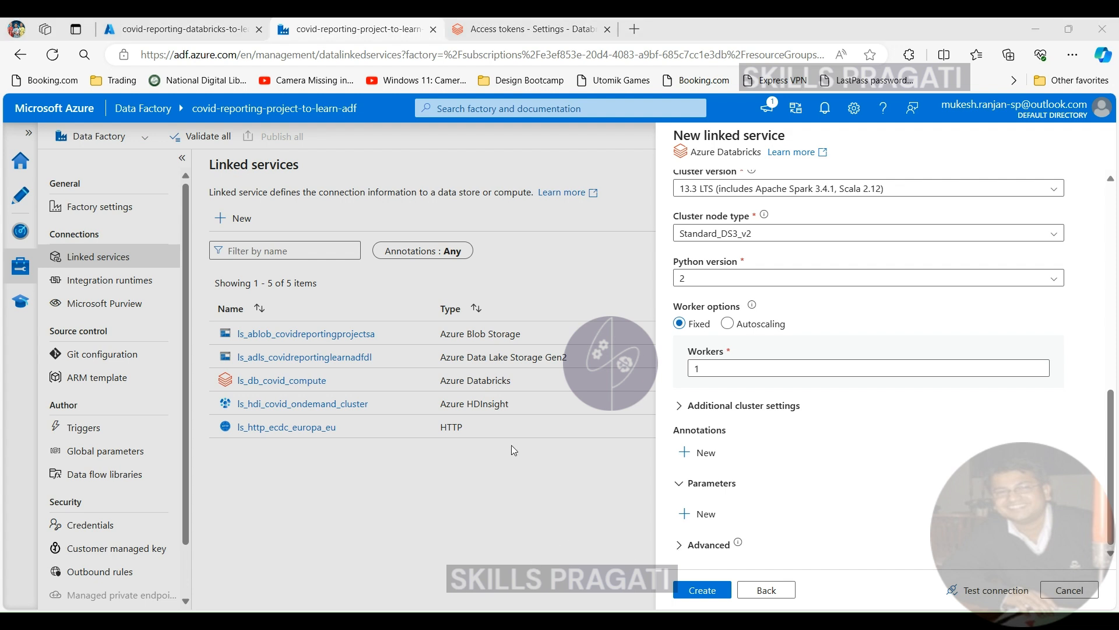
pyautogui.click(682, 407)
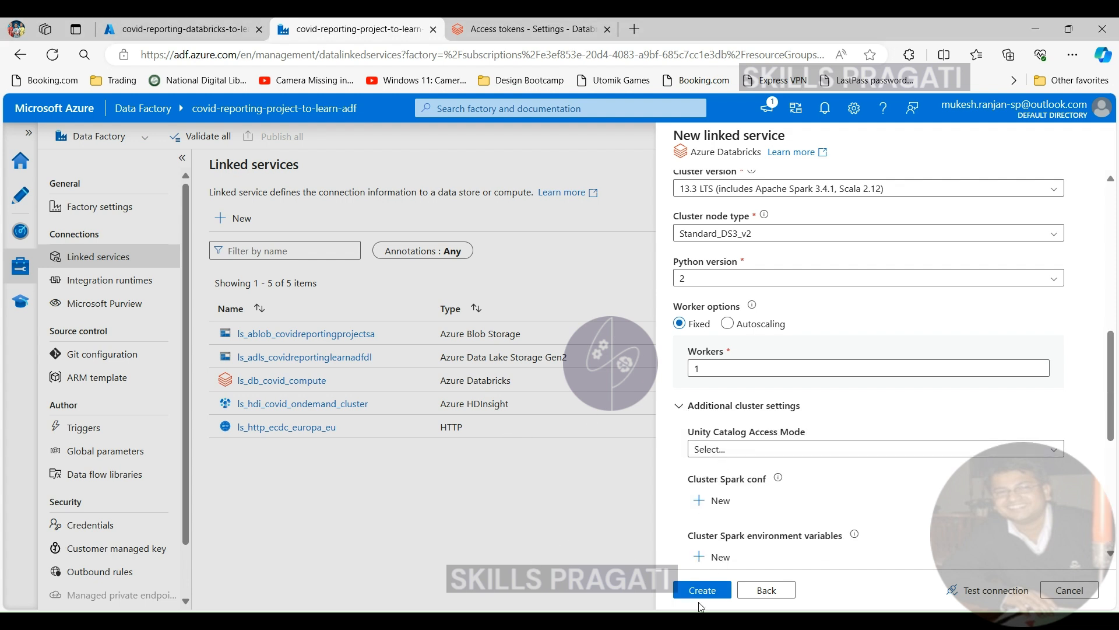
pyautogui.click(966, 590)
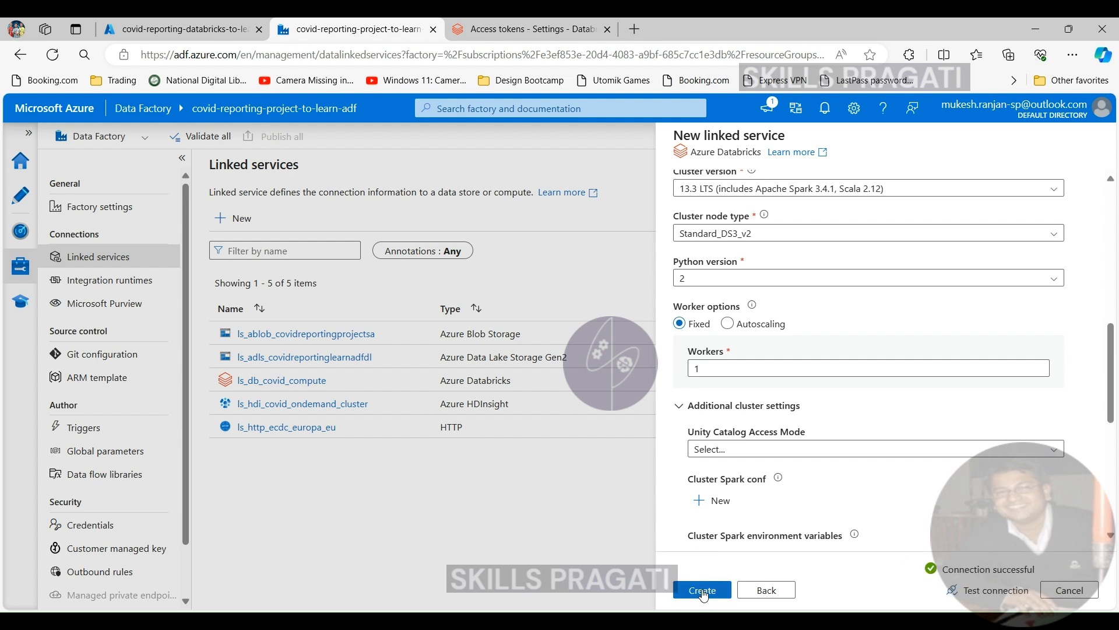
pyautogui.click(704, 592)
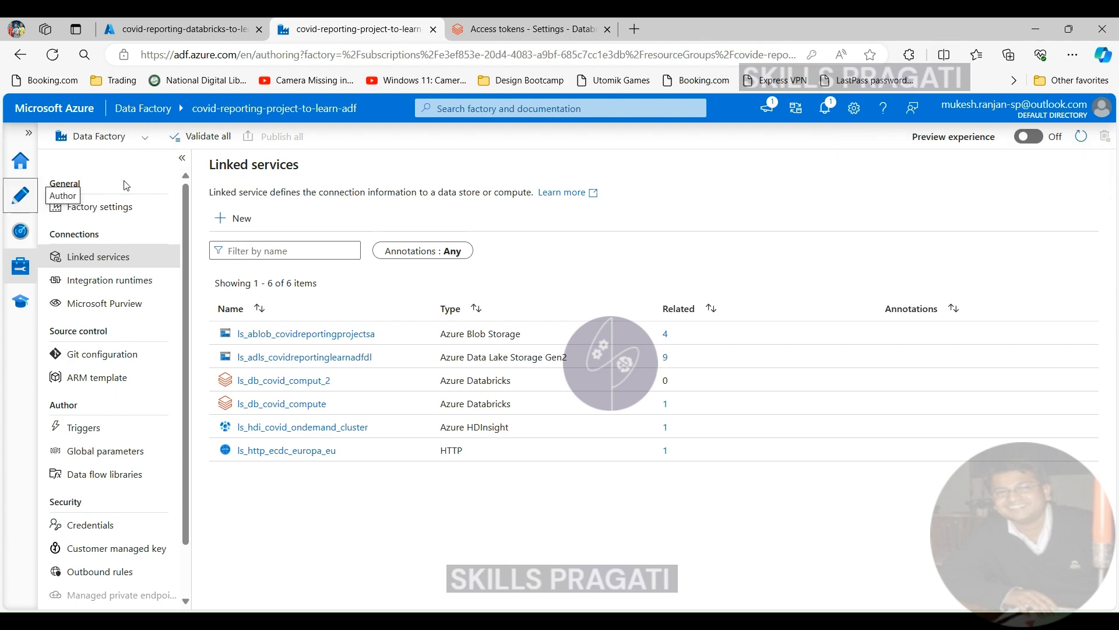
# Create a new pipeline in the factory's authoring area and name it pl_process_testing_data_2
pyautogui.click(20, 195)
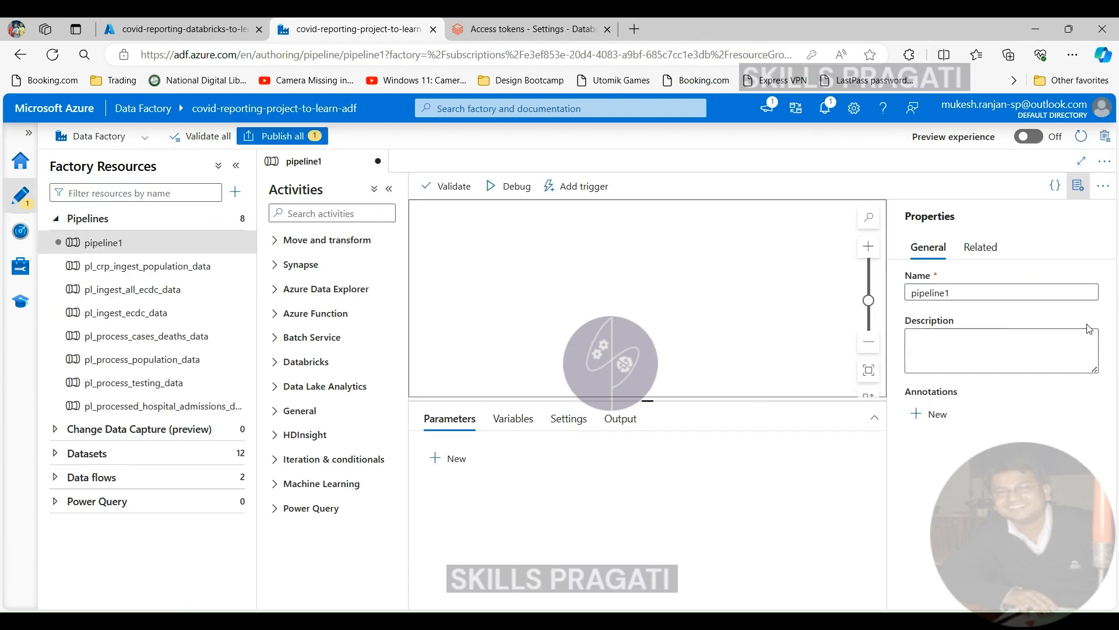
pyautogui.moveTo(1049, 293); pyautogui.dragTo(845, 283)
pyautogui.write('pl_process_testing_data')
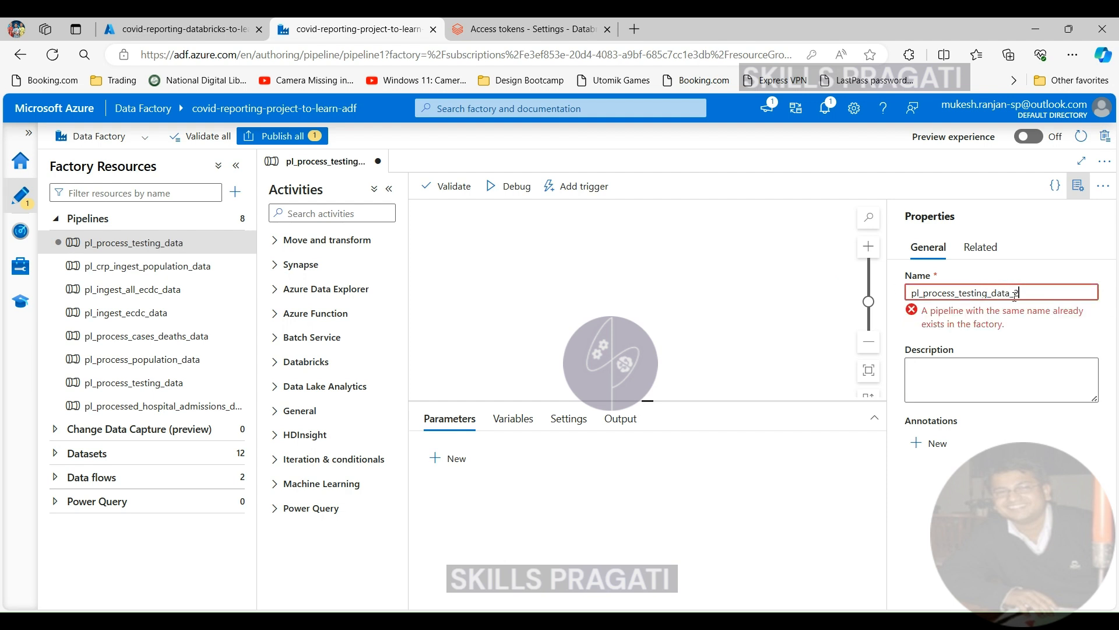
pyautogui.write('_2')
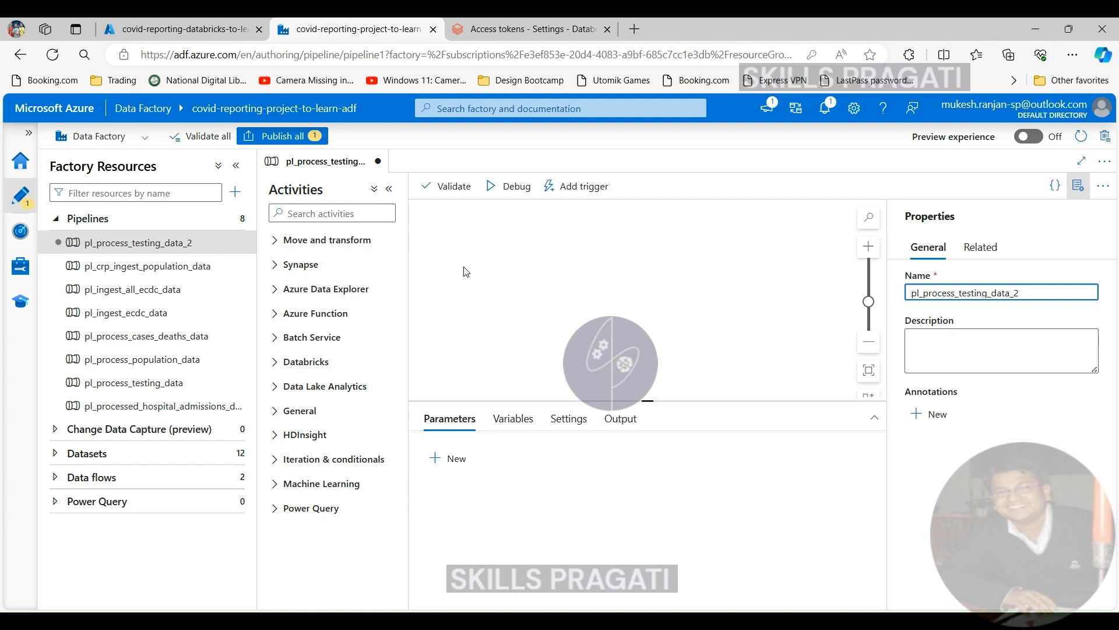
# Add a Databricks Notebook activity to the pipeline canvas and name it ExecuteTestingTransformation
pyautogui.click(283, 364)
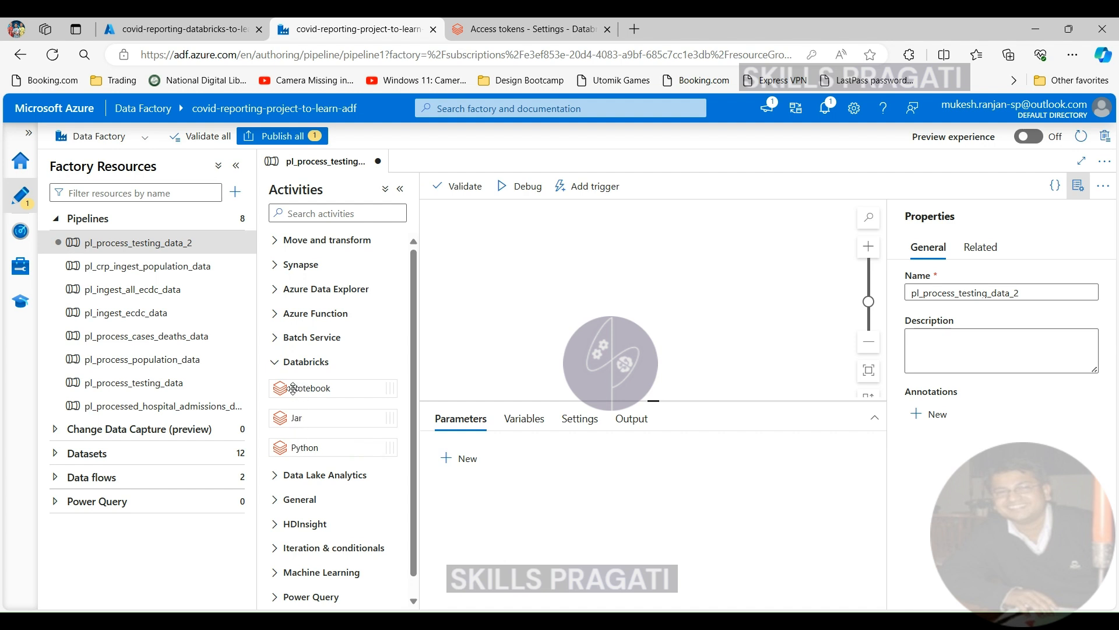
pyautogui.moveTo(299, 388); pyautogui.dragTo(581, 267)
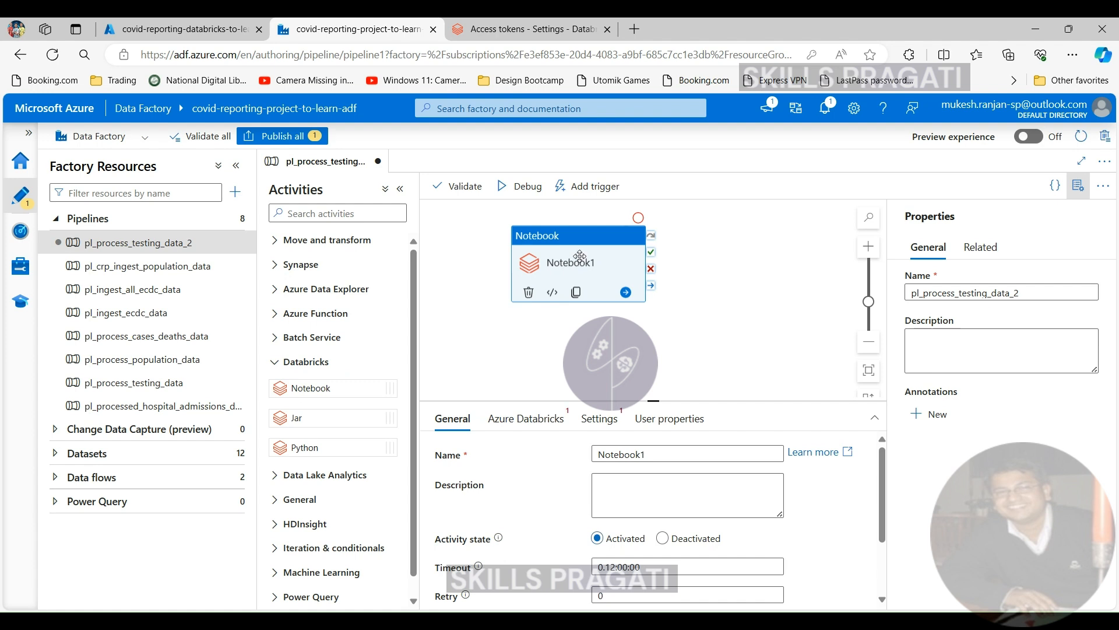
pyautogui.moveTo(647, 240); pyautogui.dragTo(656, 241)
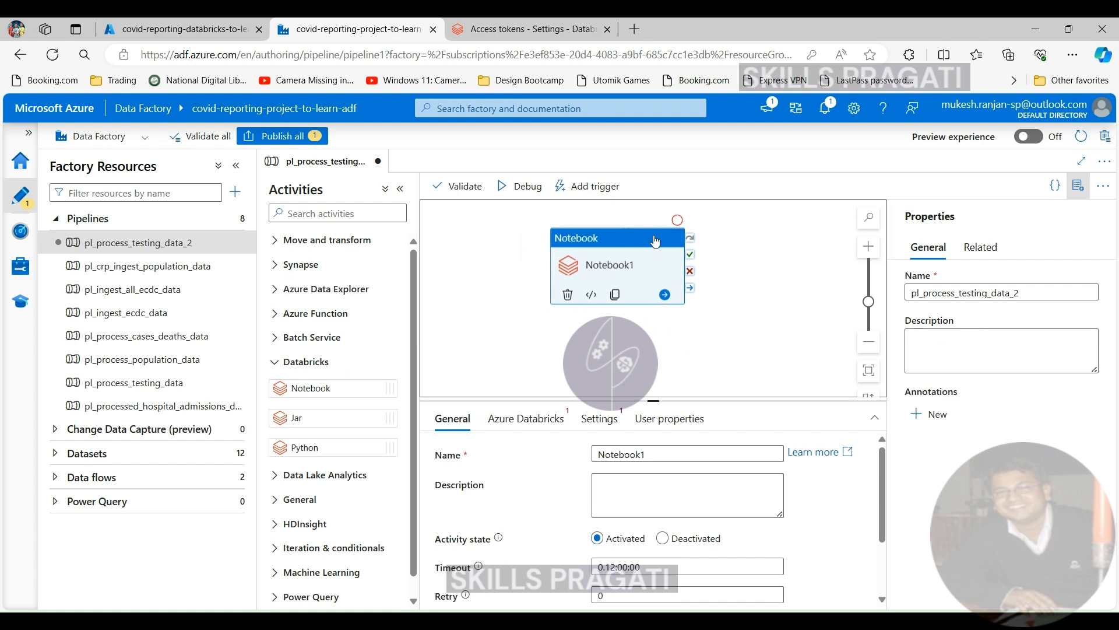
pyautogui.doubleClick(669, 456)
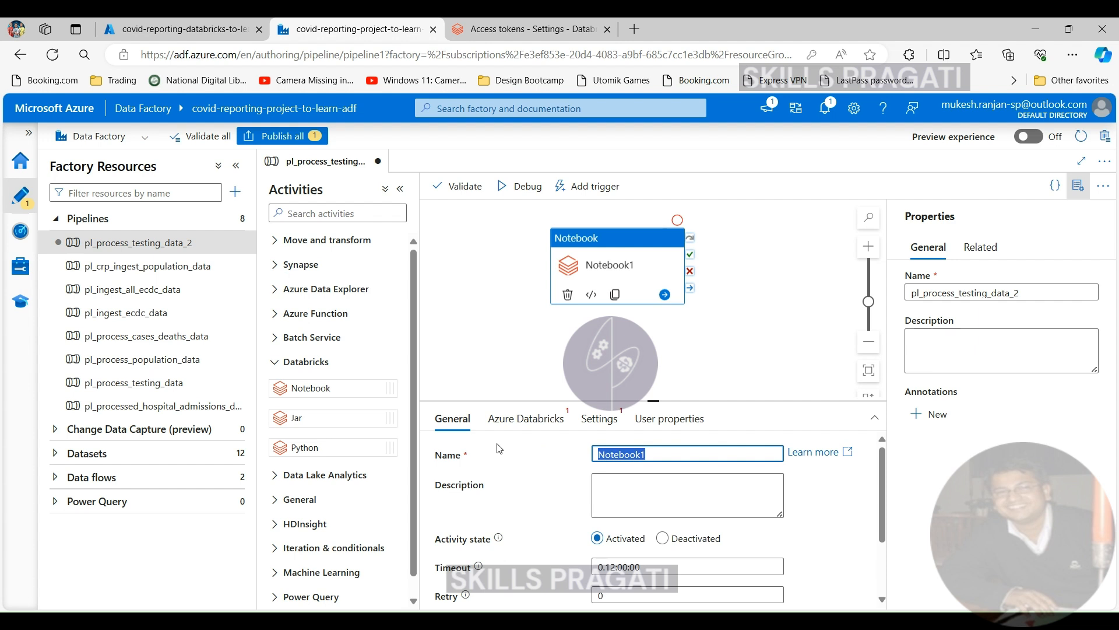
pyautogui.write('ExecuteTesting')
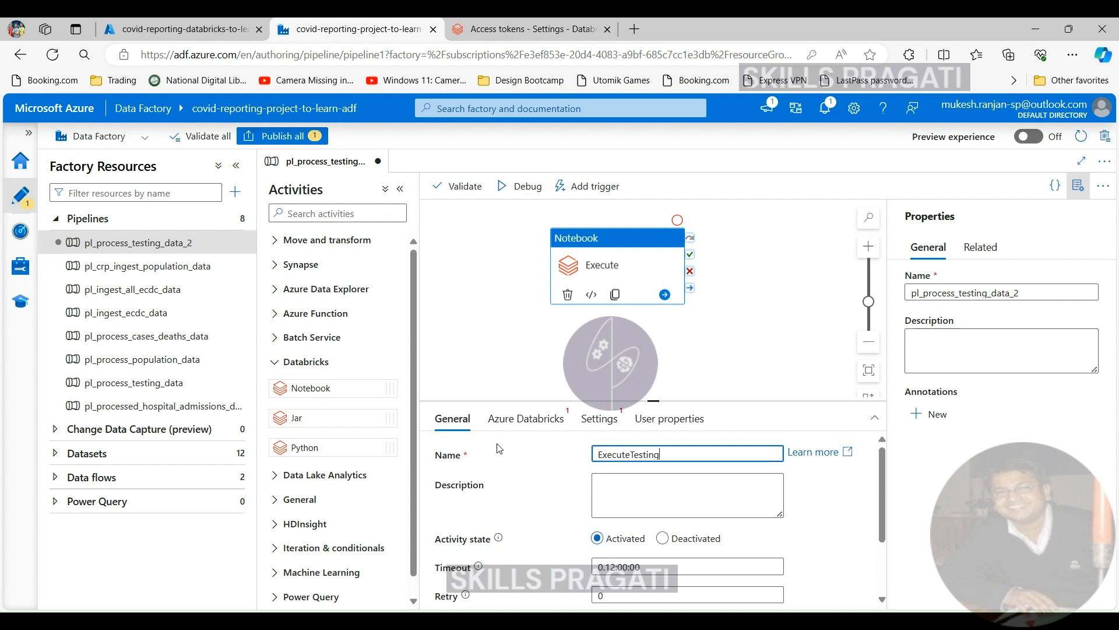
pyautogui.write('Transformation')
# Review the Notebook activity's timeout, retry and retry interval settings
pyautogui.scroll(-2, 501, 452)
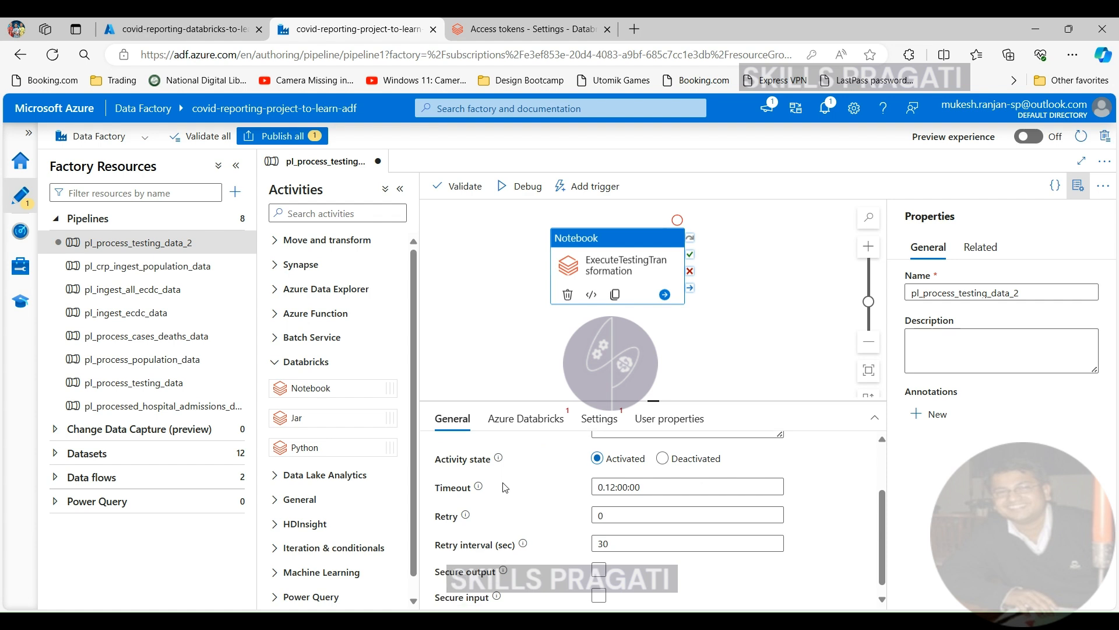
pyautogui.tripleClick(597, 477)
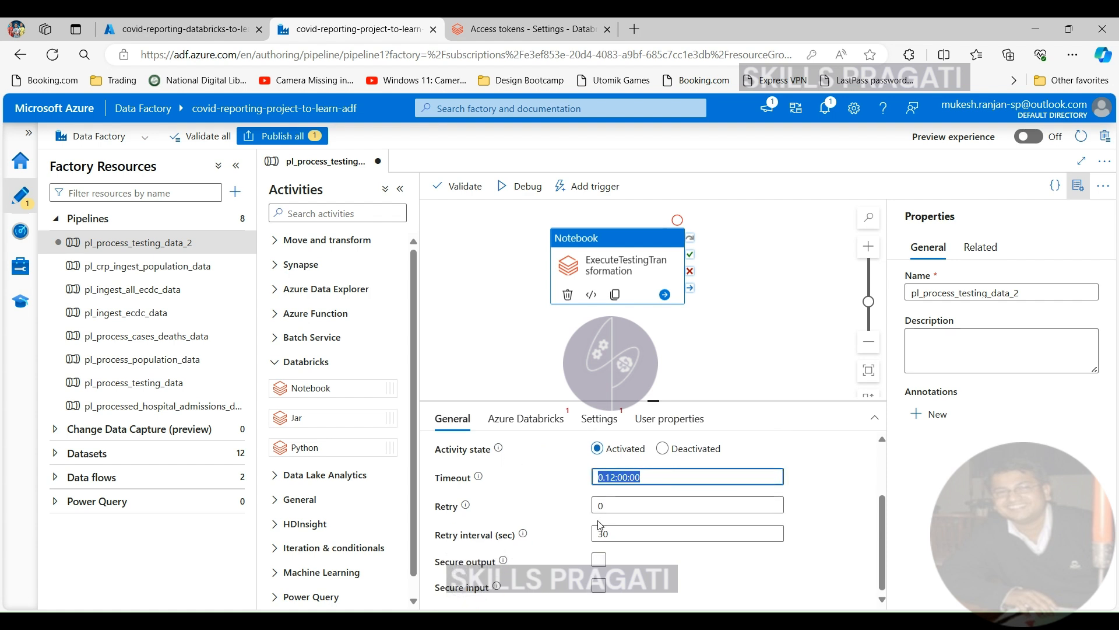
pyautogui.click(608, 506)
pyautogui.click(610, 533)
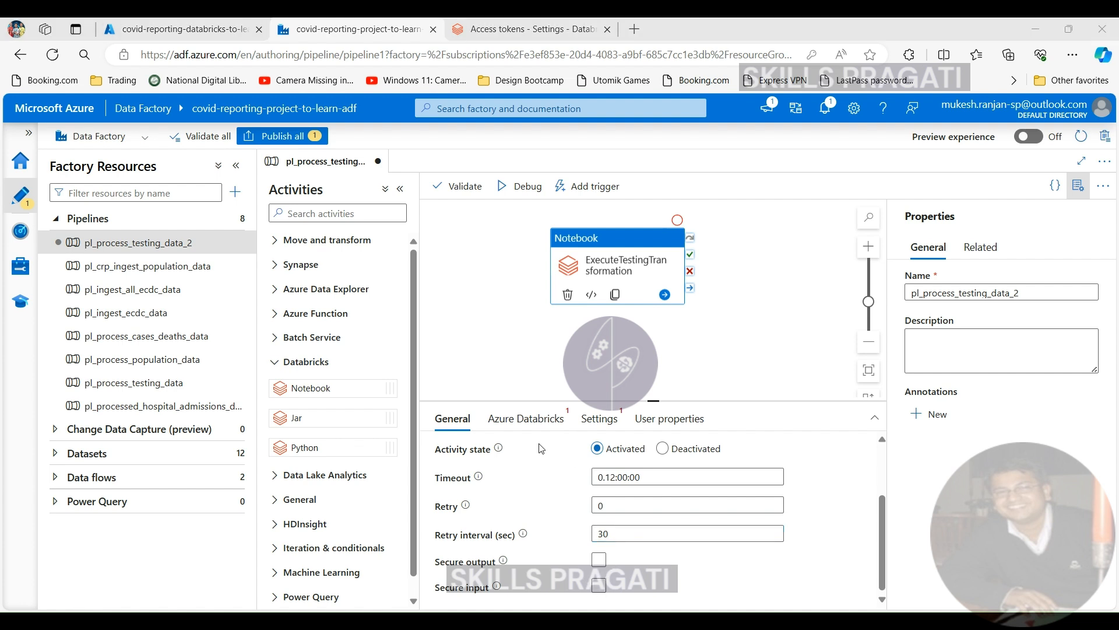
# Set the Notebook activity's Databricks linked service to ls_db_covid_comput_2
pyautogui.click(526, 419)
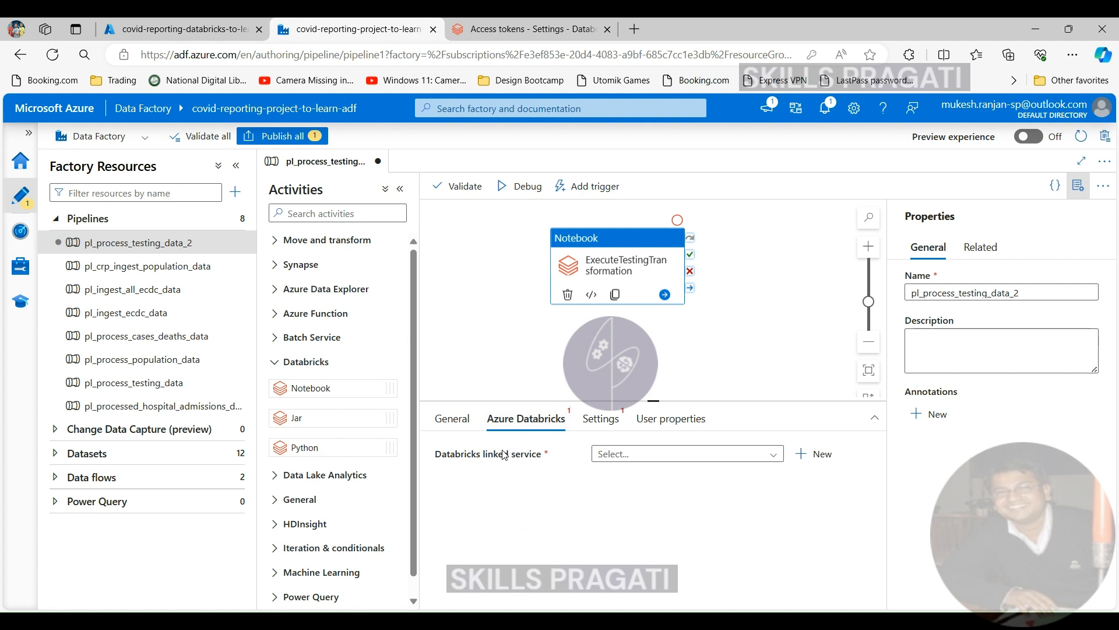
pyautogui.click(627, 460)
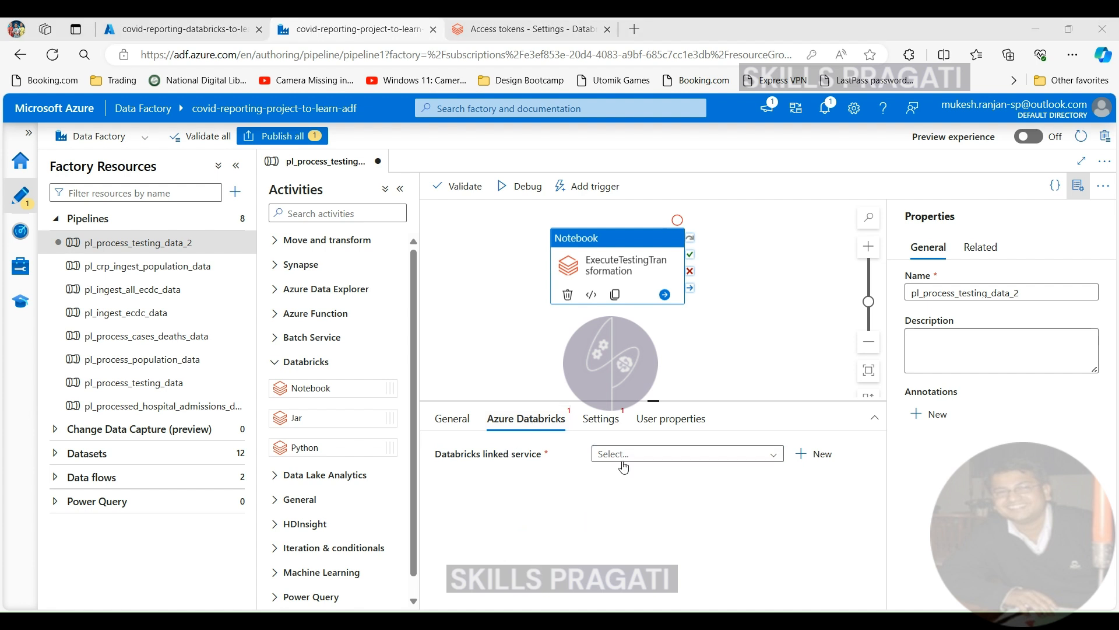
pyautogui.click(621, 458)
pyautogui.click(625, 523)
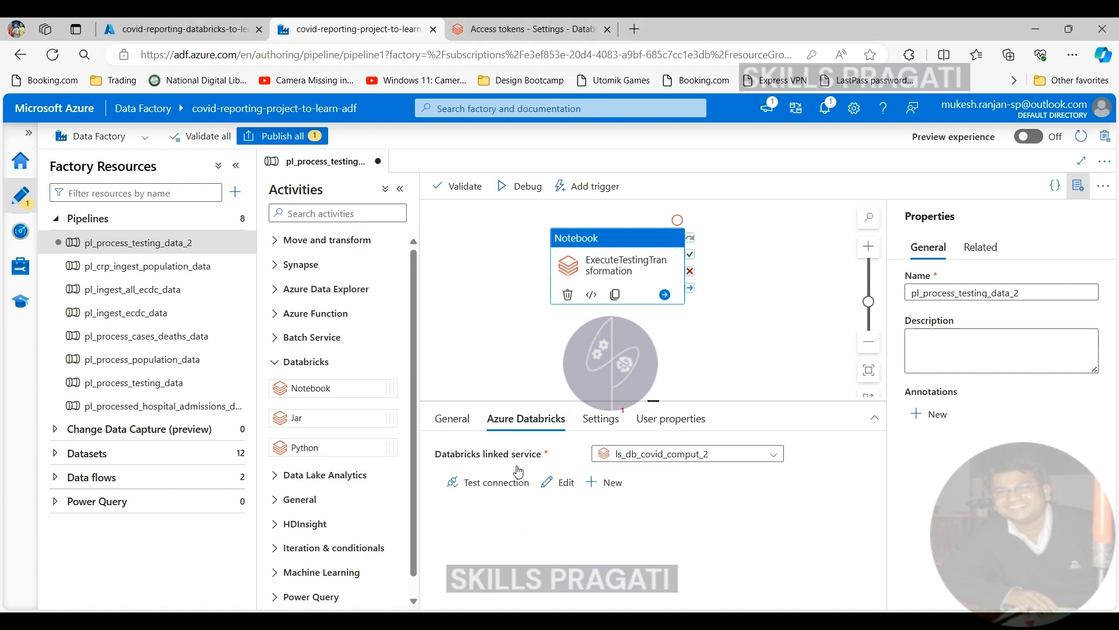
# Set the activity's notebook path to /covid/trans/transform_testing_data by browsing the workspace, open that notebook, and return to the pipeline
pyautogui.click(594, 417)
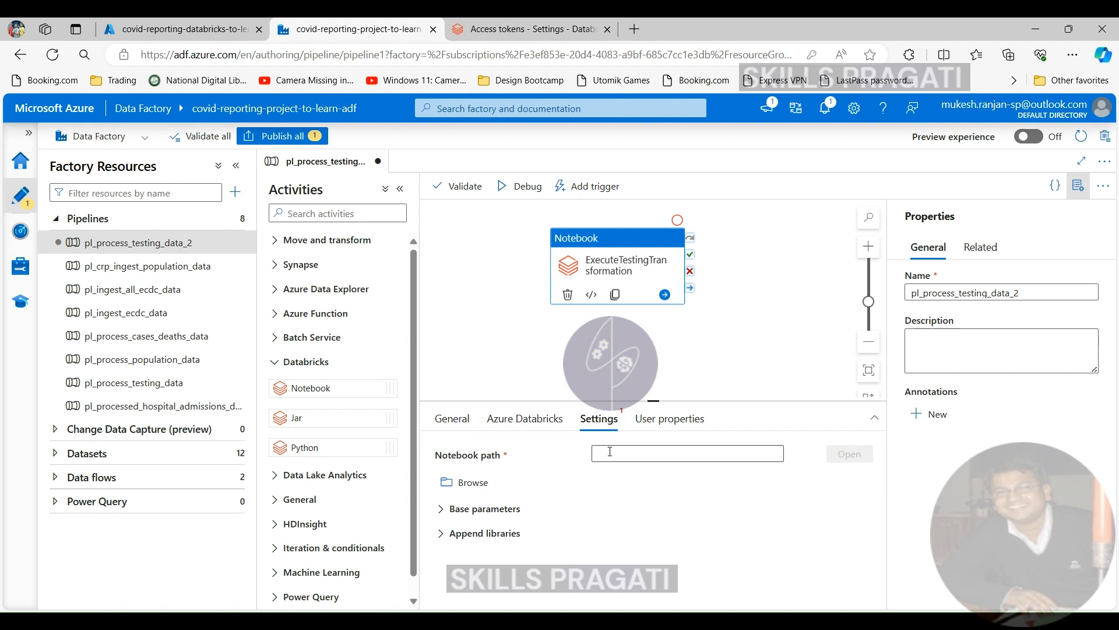
pyautogui.click(485, 488)
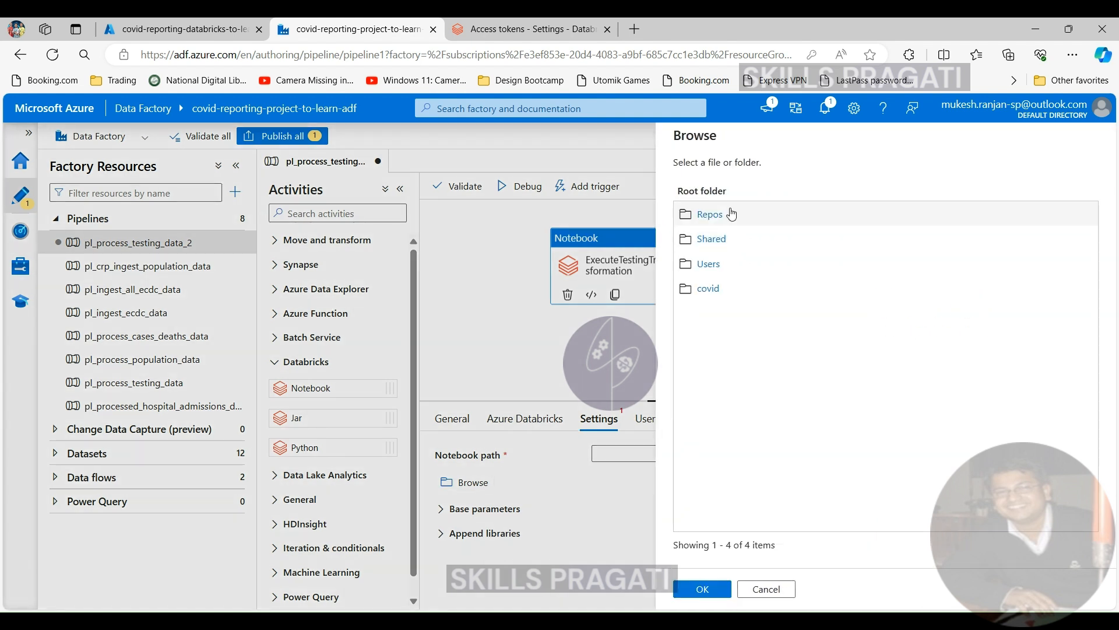
pyautogui.click(709, 291)
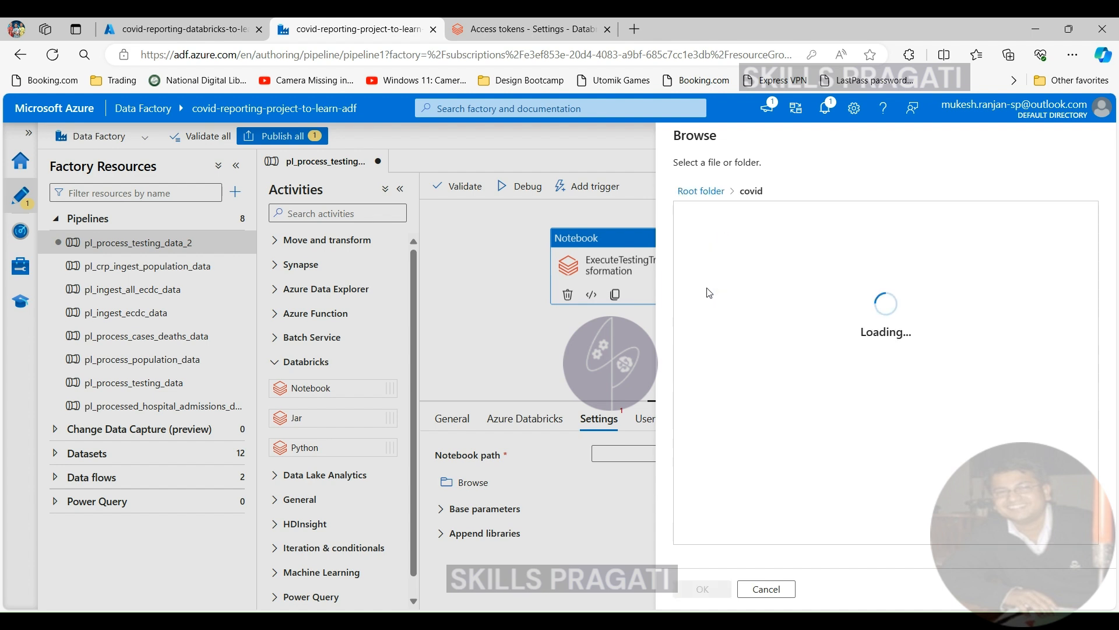
pyautogui.click(706, 244)
pyautogui.click(736, 245)
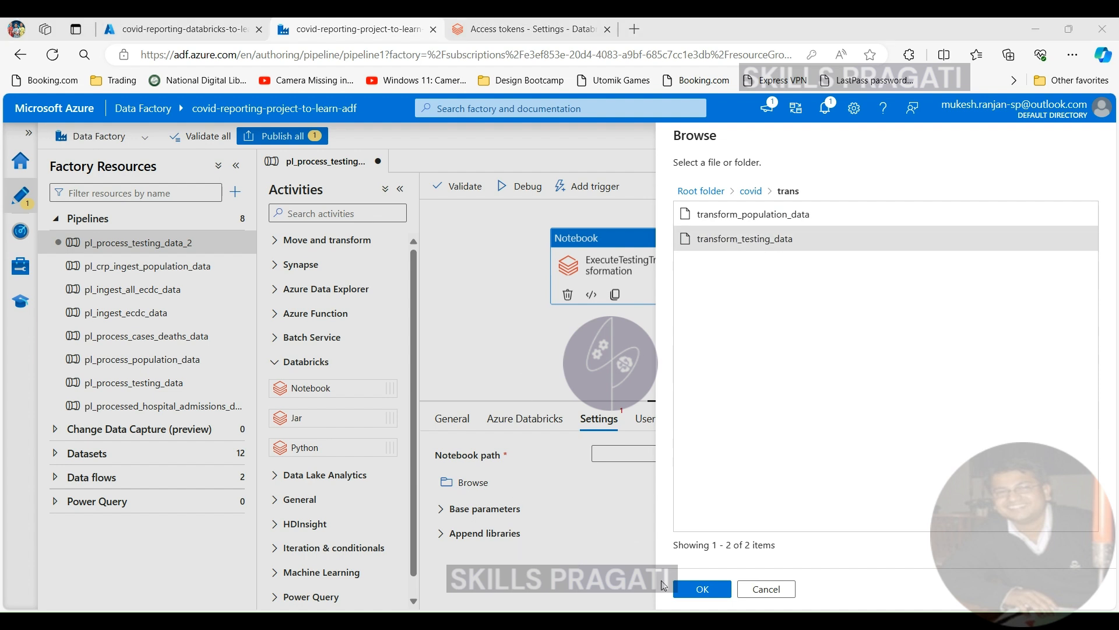
pyautogui.click(702, 589)
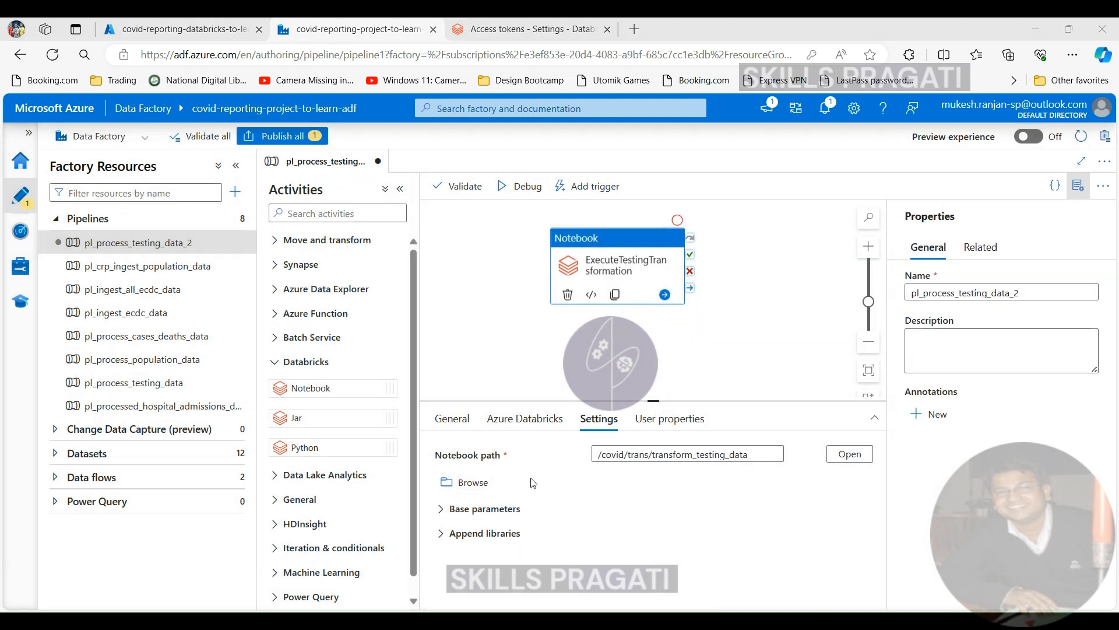
pyautogui.click(850, 454)
pyautogui.click(373, 29)
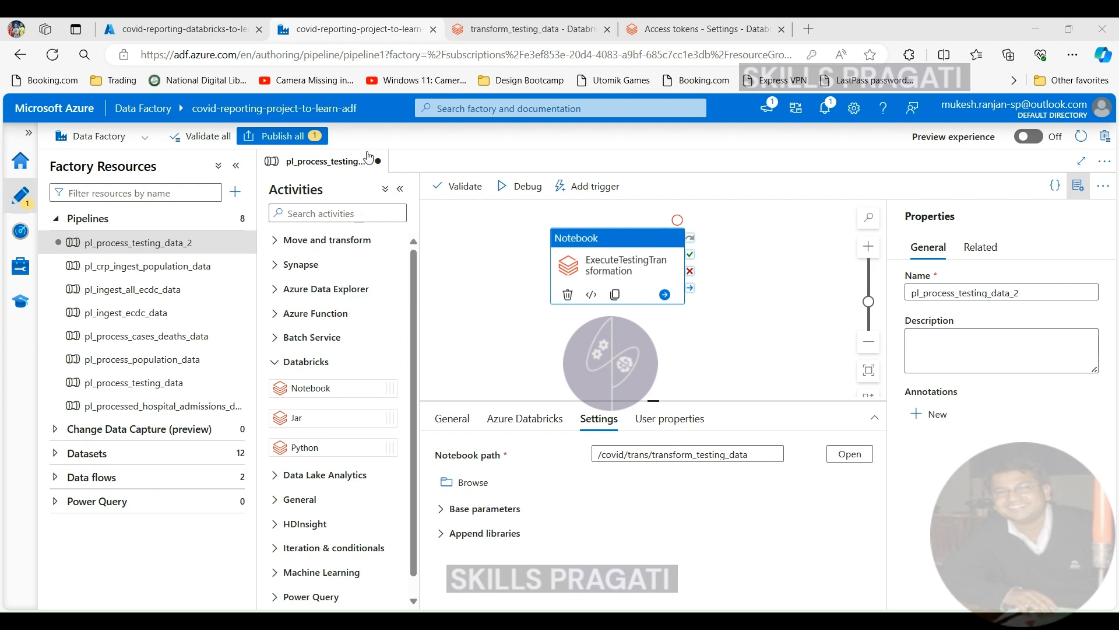
# Publish the pending pipeline changes and trigger an on-demand run of pl_process_testing_data_2
pyautogui.click(278, 136)
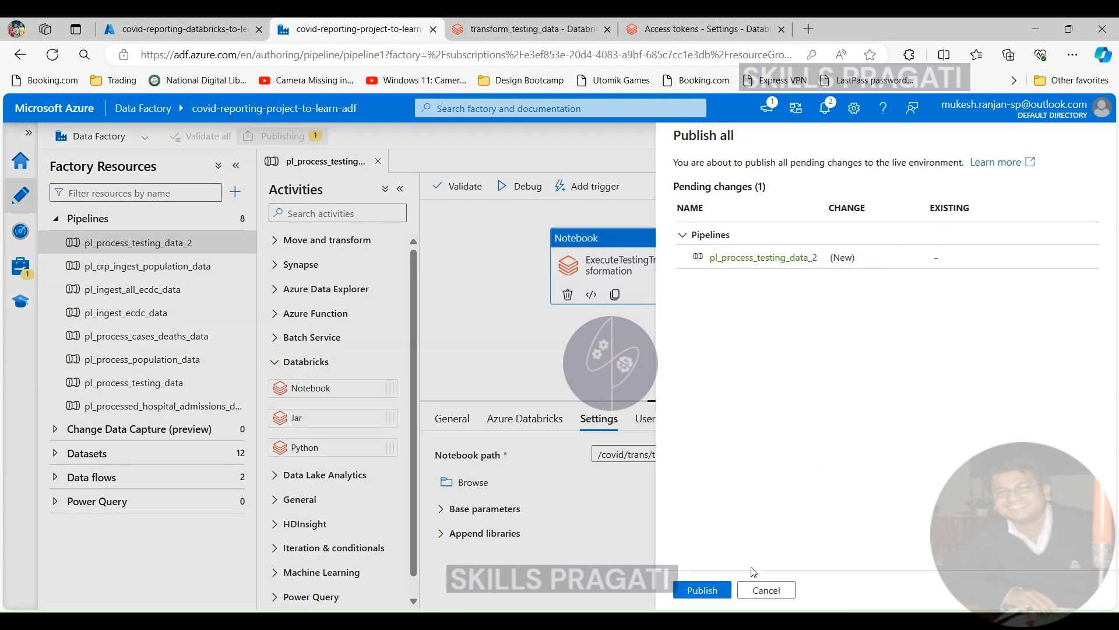
pyautogui.click(699, 590)
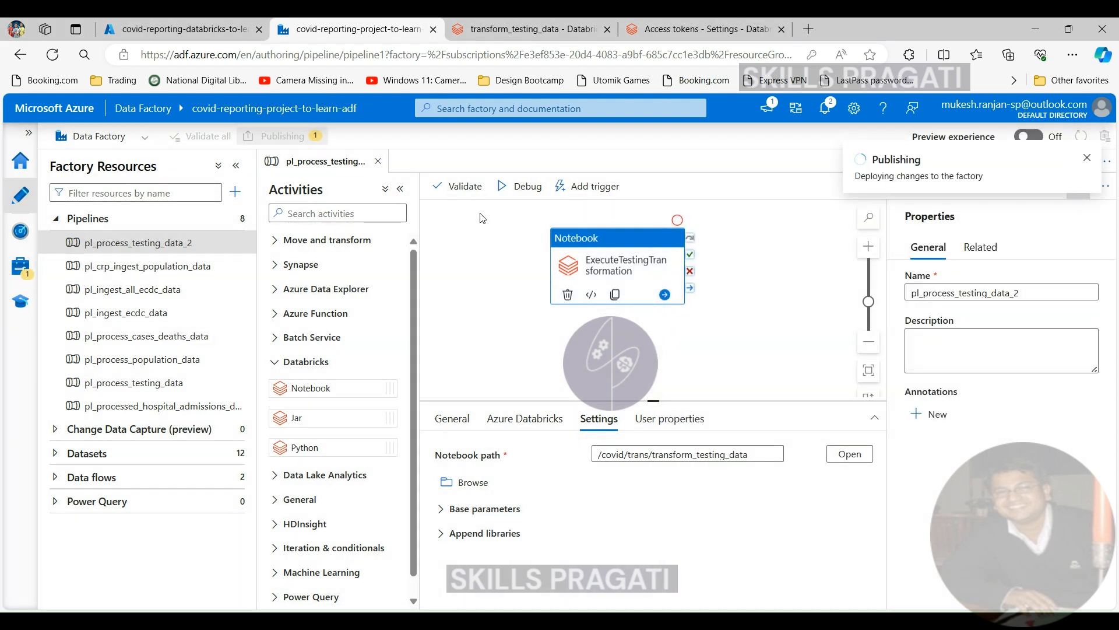
pyautogui.click(588, 188)
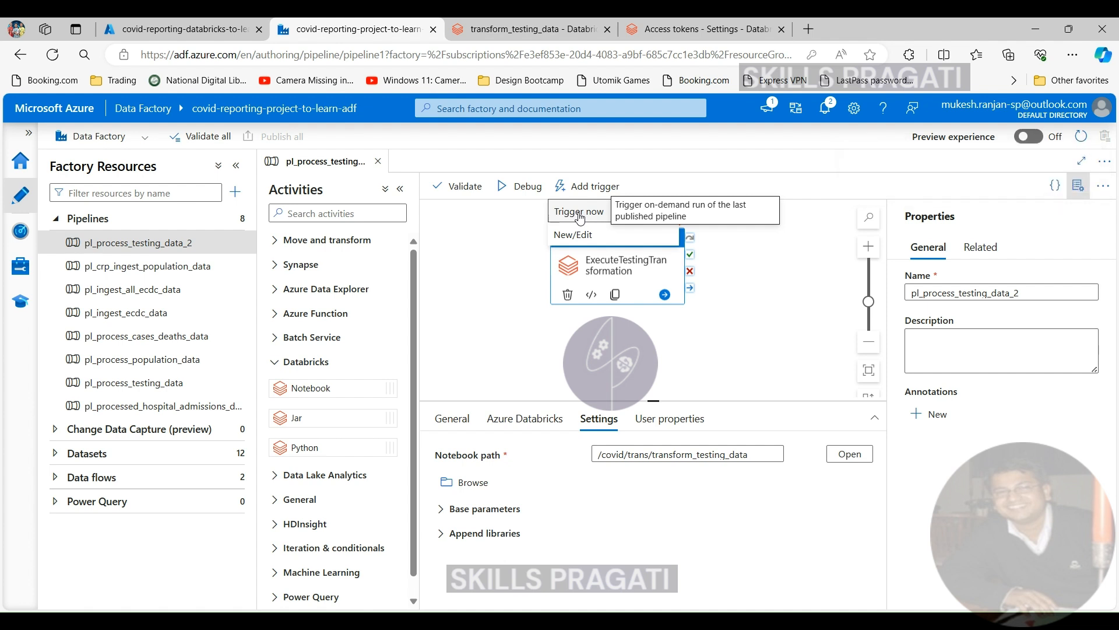
pyautogui.click(580, 218)
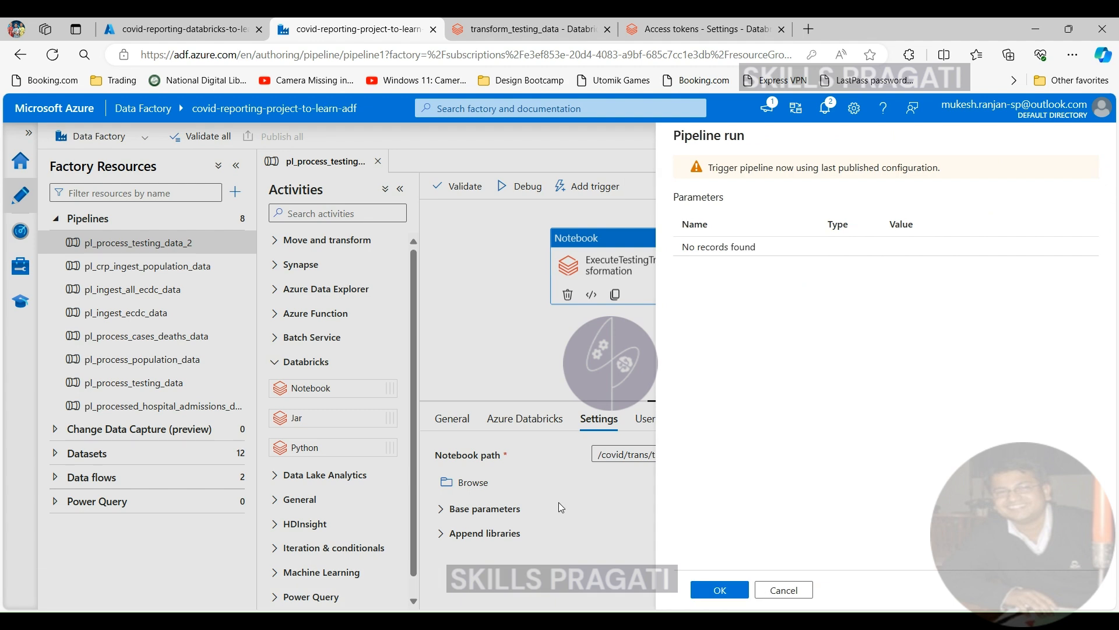
pyautogui.click(717, 591)
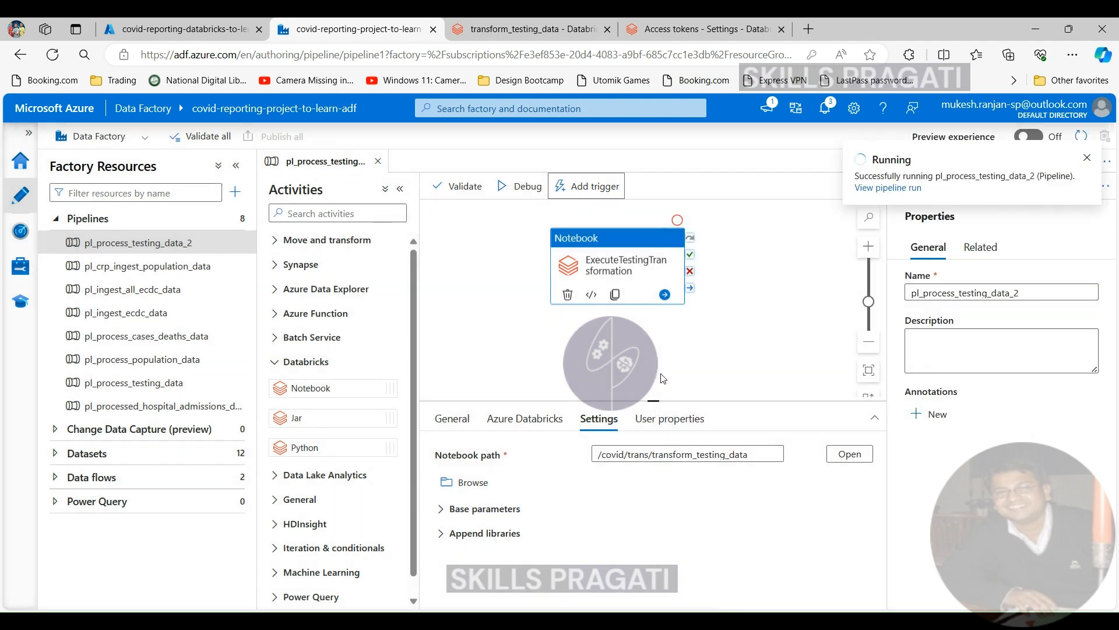
# Monitor the pl_process_testing_data_2 run and check the ExecuteTestingTransformation activity's output and status on its Databricks run page
pyautogui.click(20, 233)
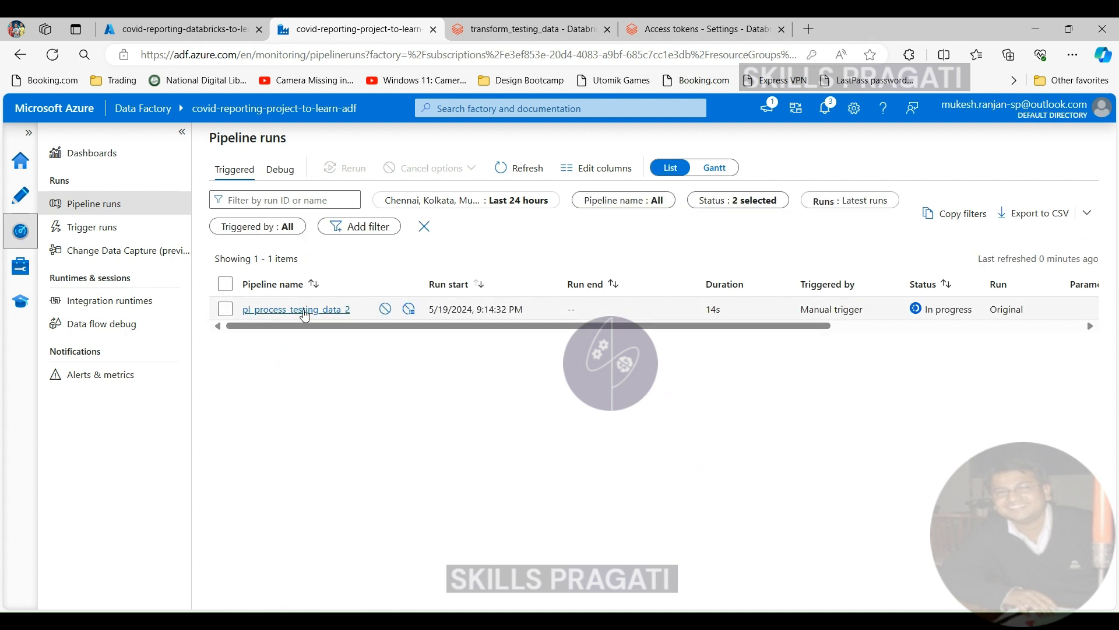
pyautogui.click(338, 310)
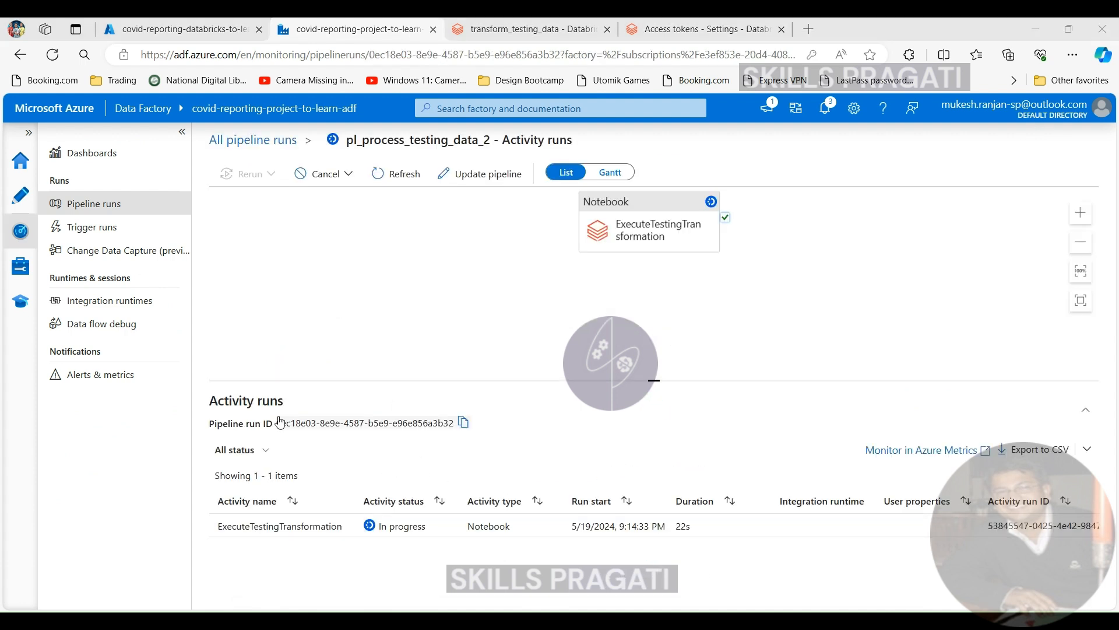
pyautogui.click(343, 525)
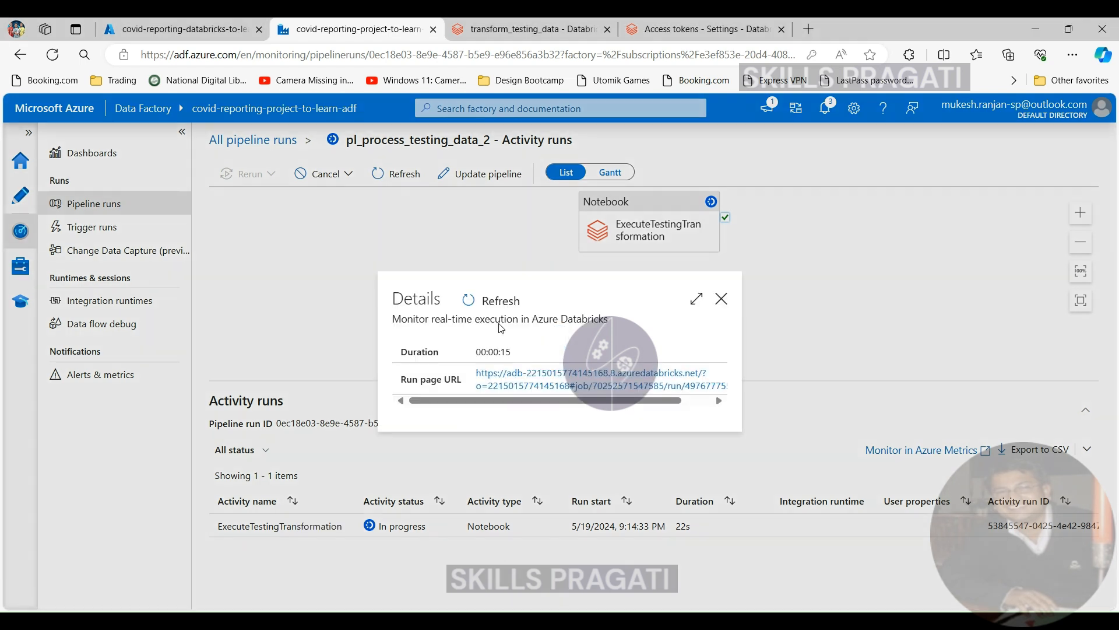
pyautogui.click(547, 387)
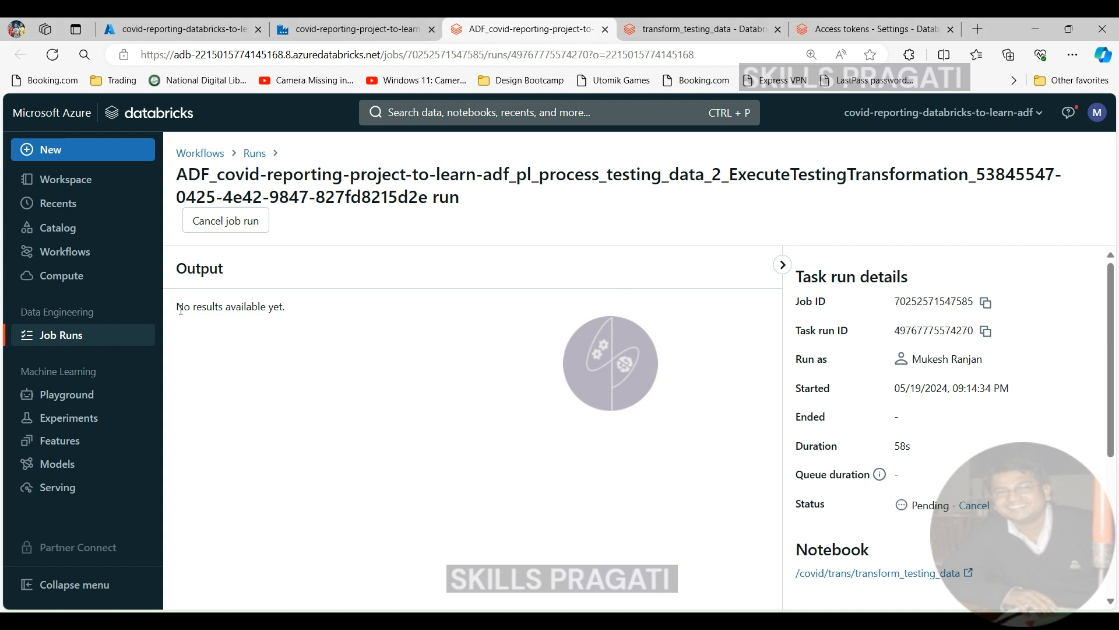
pyautogui.moveTo(176, 306); pyautogui.dragTo(296, 324)
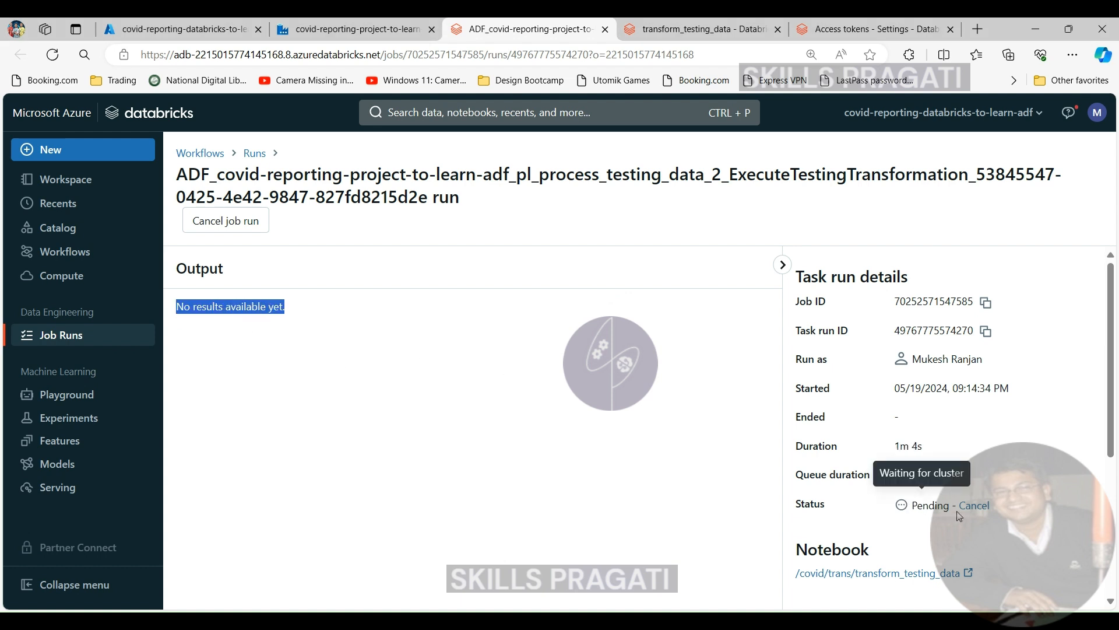
pyautogui.moveTo(906, 512)
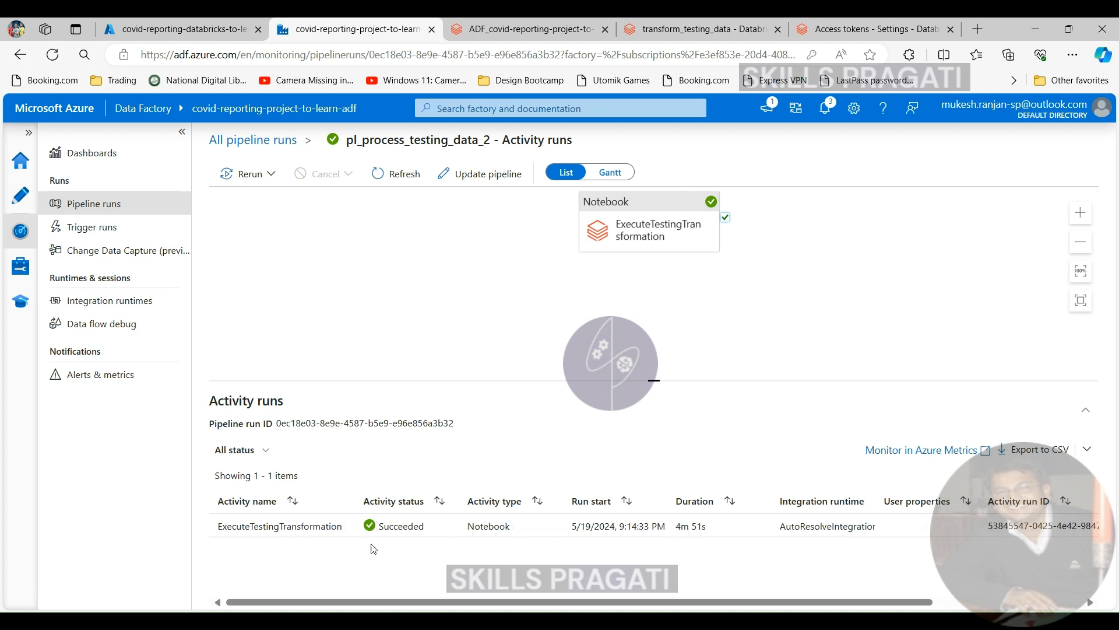
# Open the ExecuteTestingTransformation activity's Databricks run page from its details and examine the notebook output from initialization through data processing
pyautogui.click(342, 526)
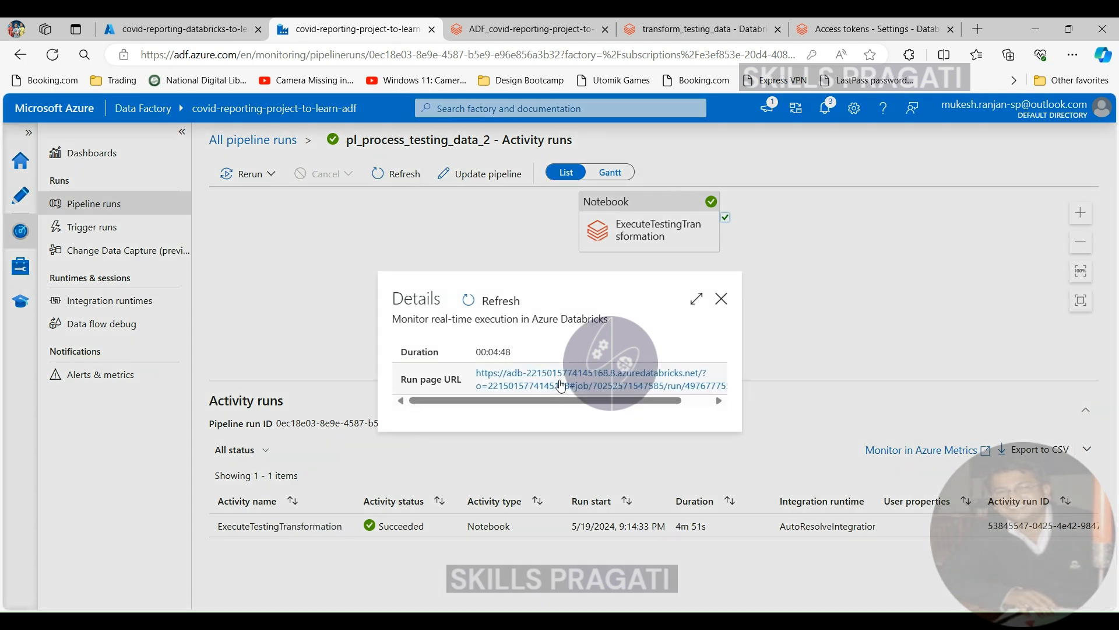
pyautogui.click(555, 389)
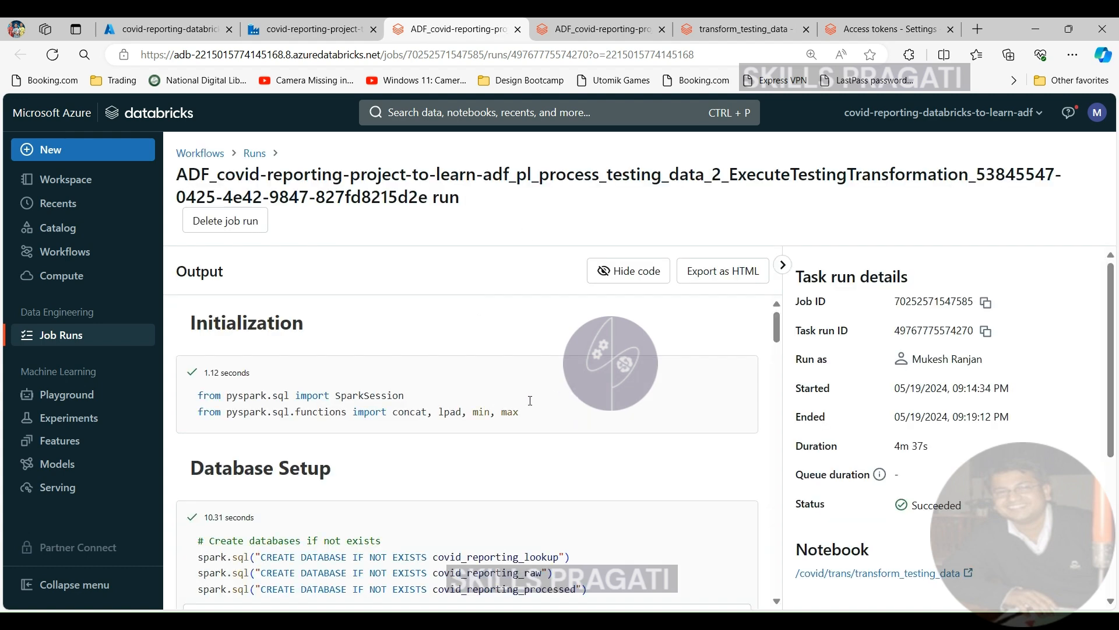
pyautogui.scroll(-2, 438, 410)
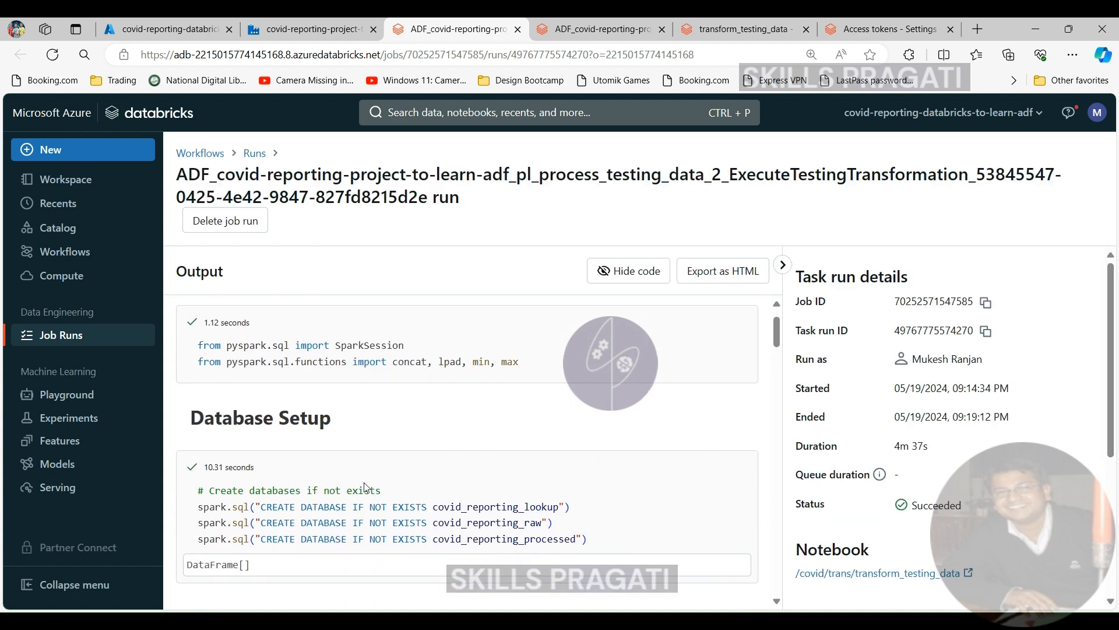
pyautogui.scroll(-10, 366, 482)
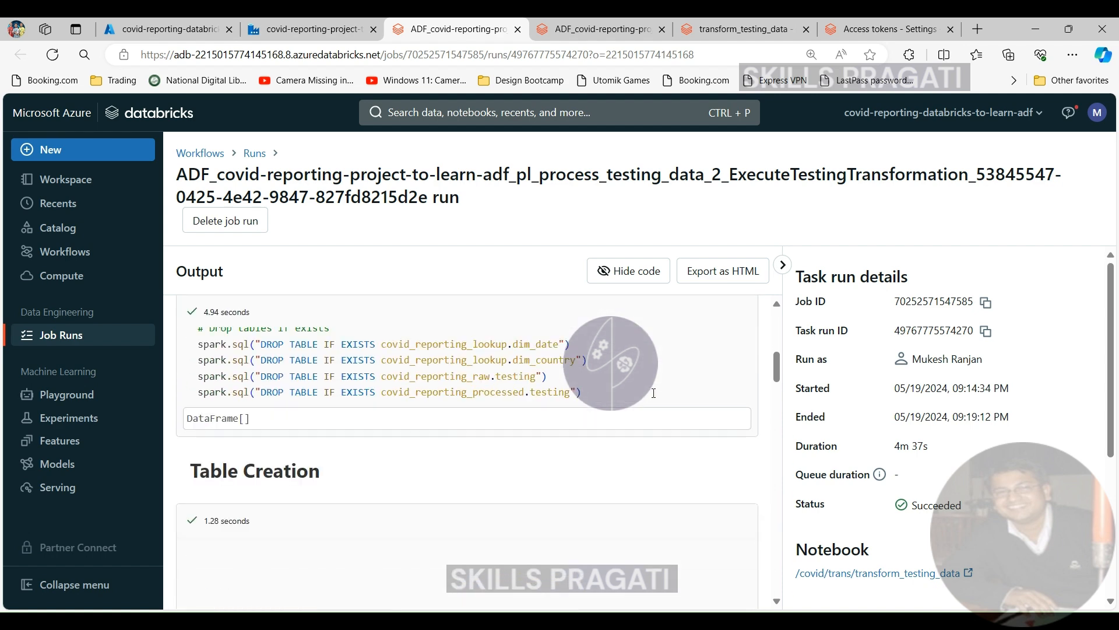
pyautogui.scroll(-6, 655, 395)
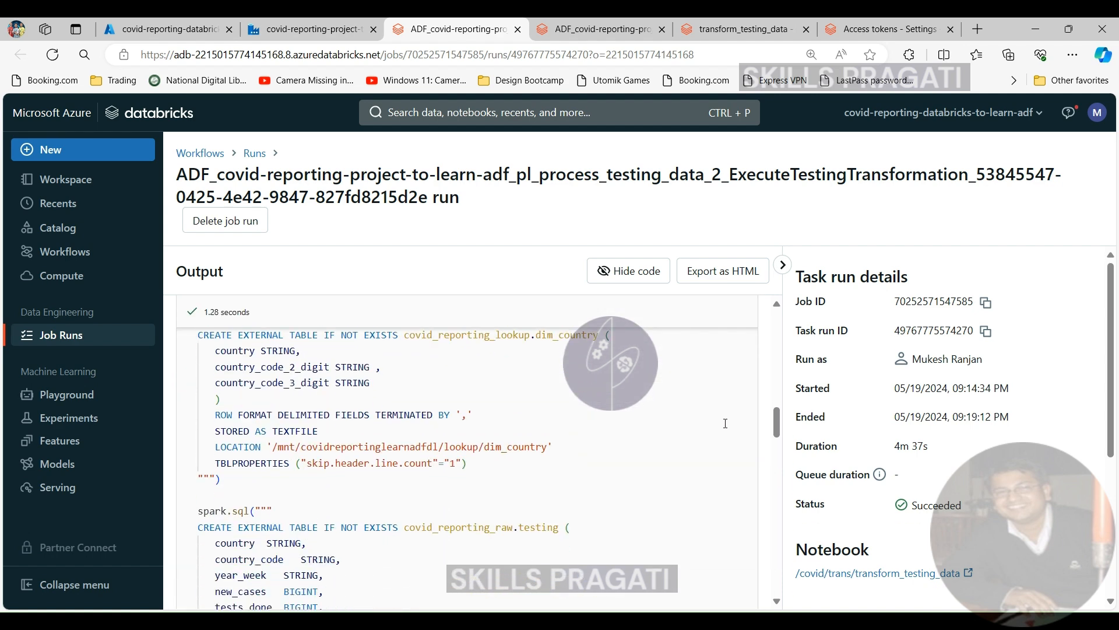
pyautogui.scroll(-5, 291, 504)
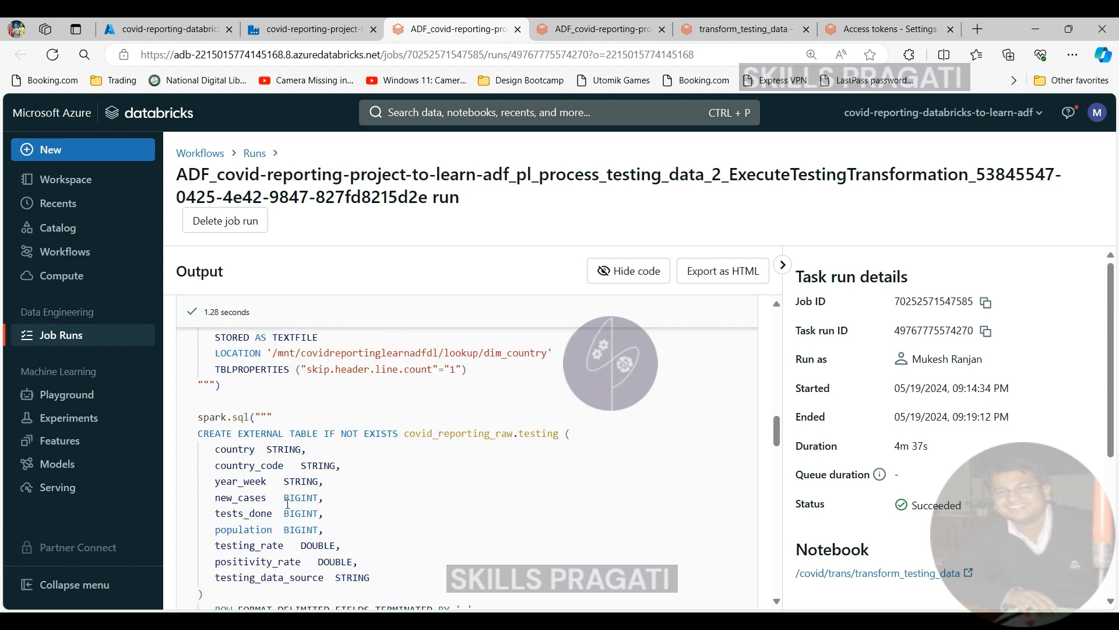
pyautogui.scroll(-8, 397, 417)
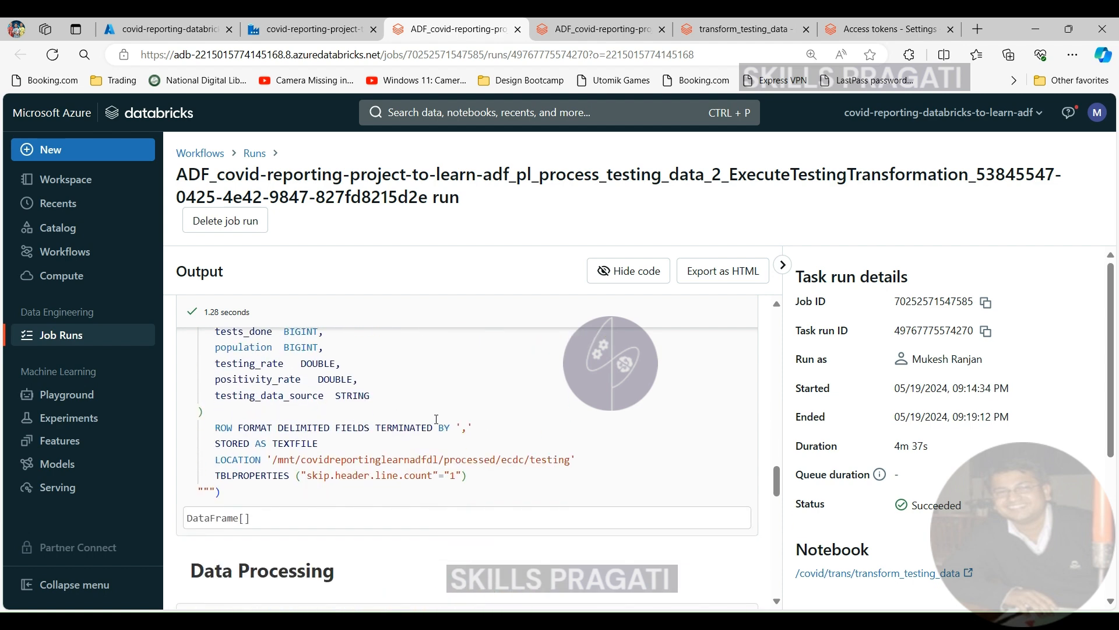
pyautogui.scroll(-2, 211, 476)
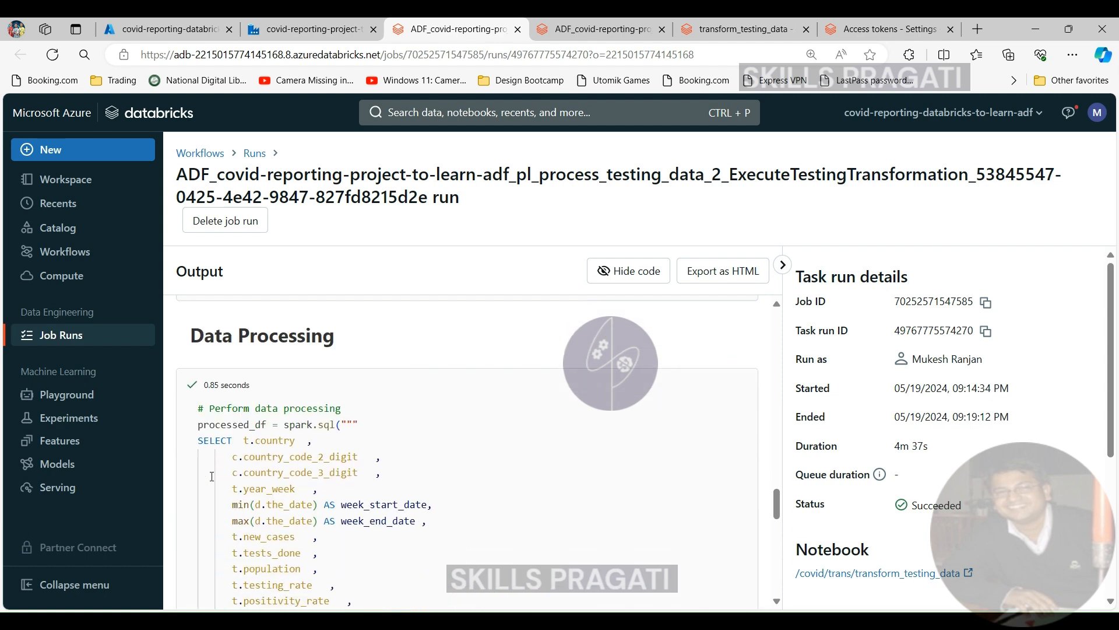
pyautogui.scroll(-10, 227, 442)
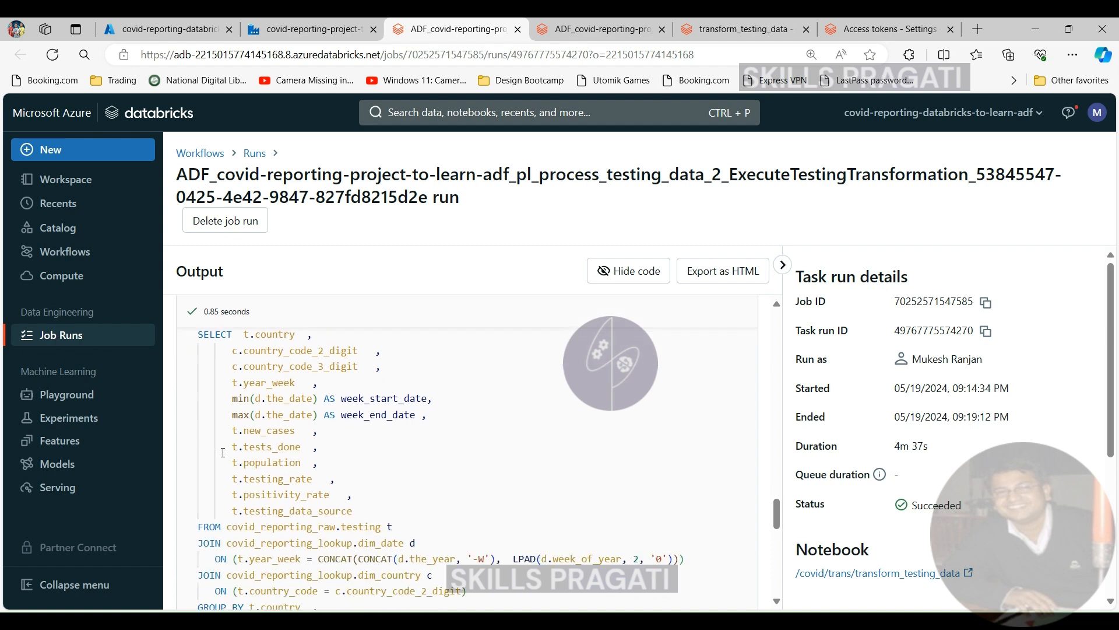
pyautogui.scroll(-1, 265, 495)
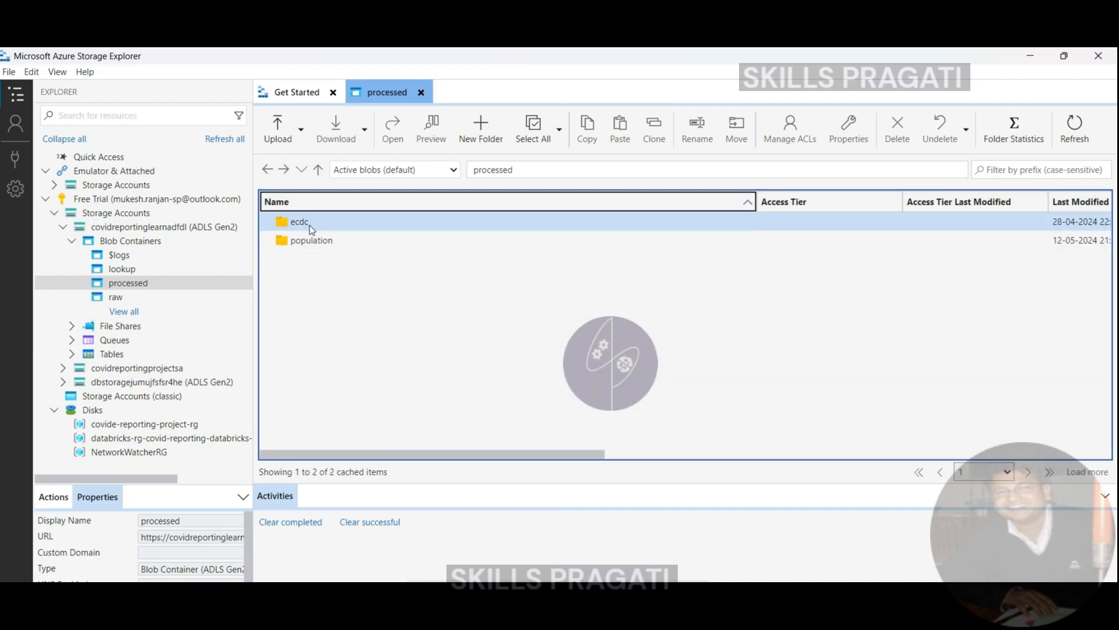
# Open the ecdc/testing folder inside the processed container
pyautogui.click(307, 223)
pyautogui.doubleClick(306, 222)
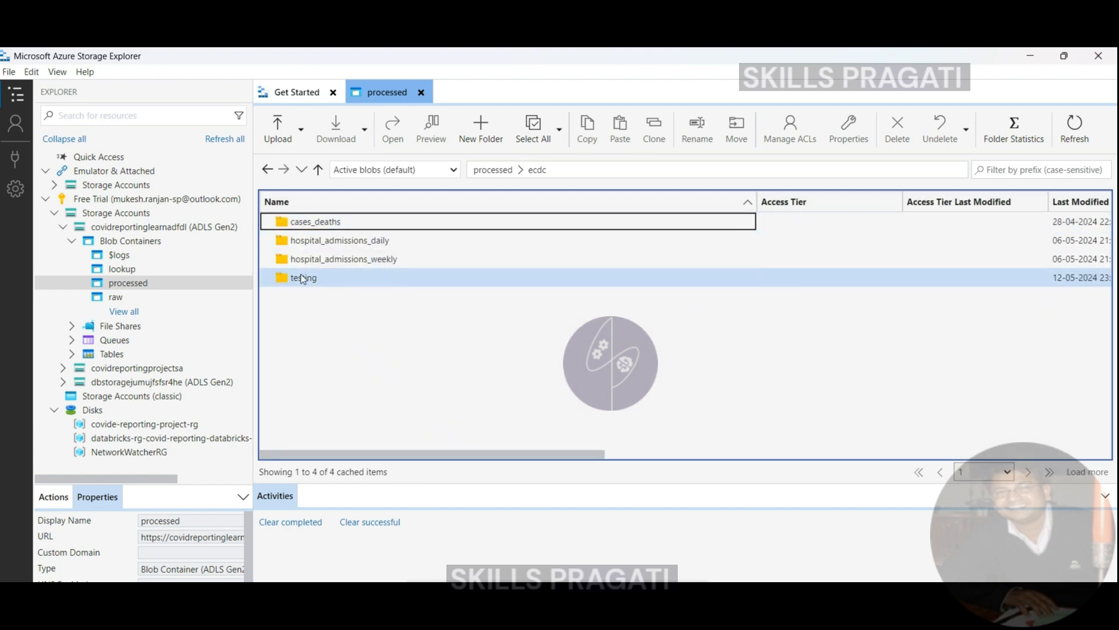
pyautogui.click(300, 277)
pyautogui.doubleClick(301, 278)
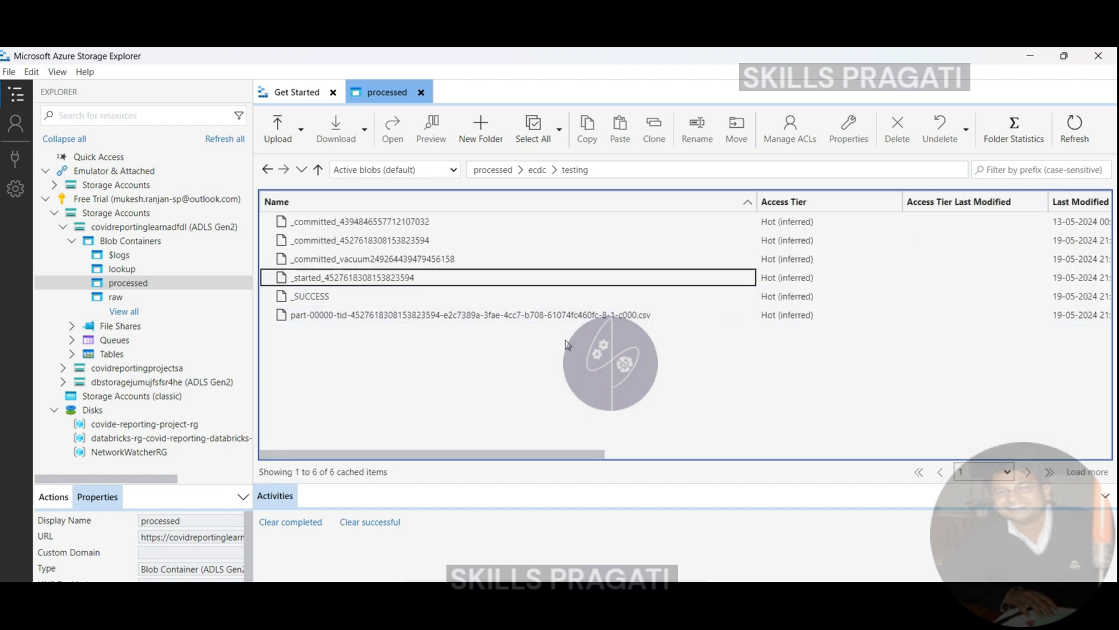
# Download the part-00000 CSV file to the Downloads folder, overwriting the existing copy for all conflicts
pyautogui.click(390, 314)
pyautogui.rightClick(391, 314)
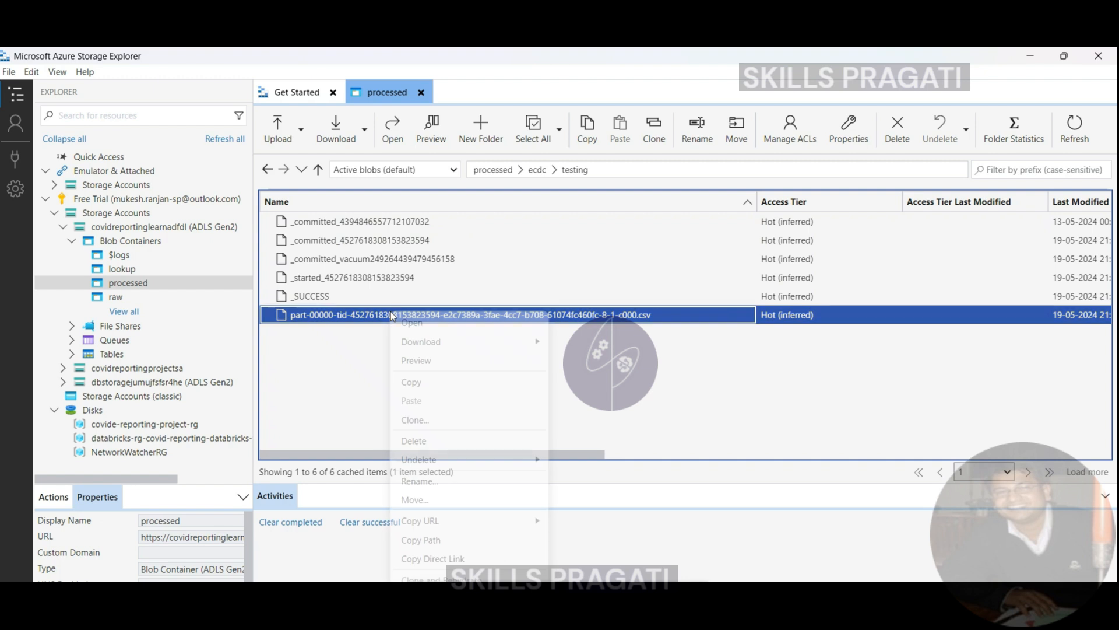
pyautogui.moveTo(533, 342)
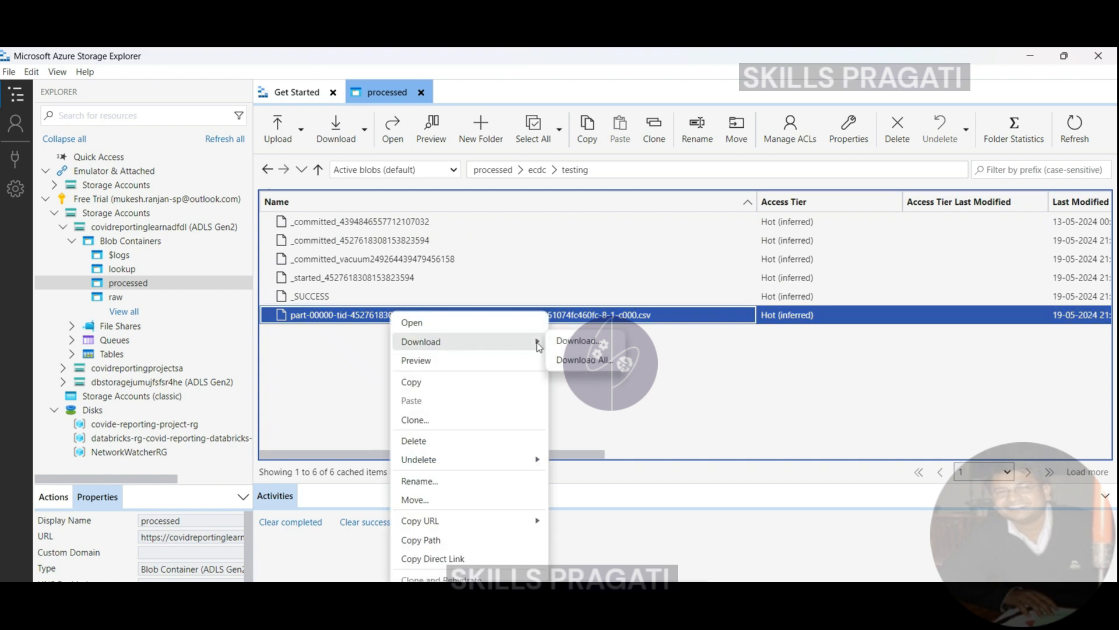
pyautogui.click(590, 343)
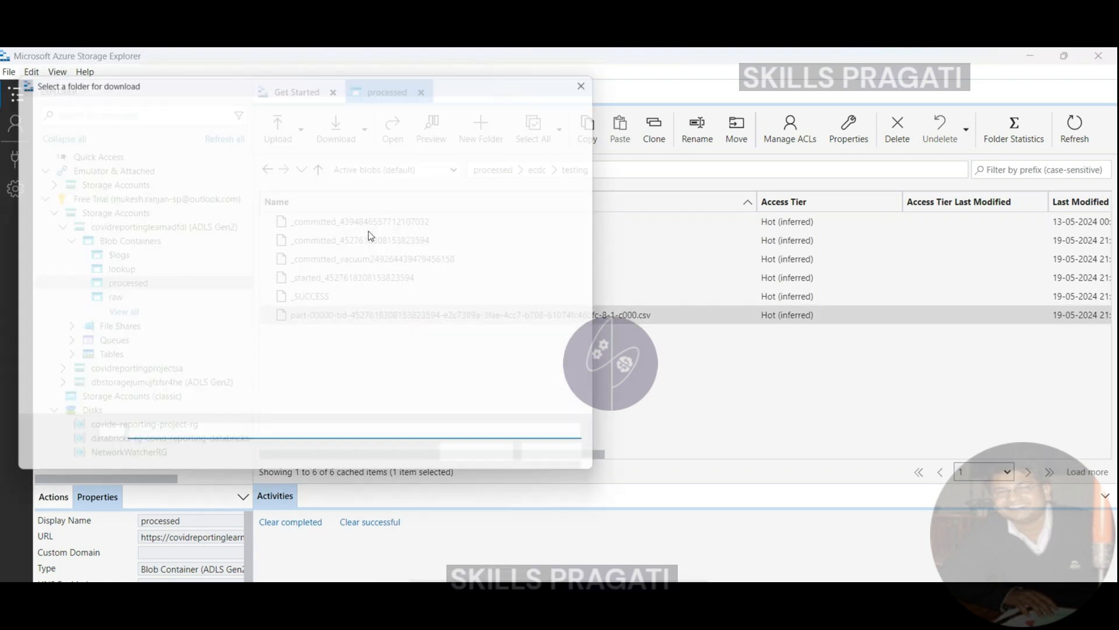
pyautogui.scroll(10, 64, 211)
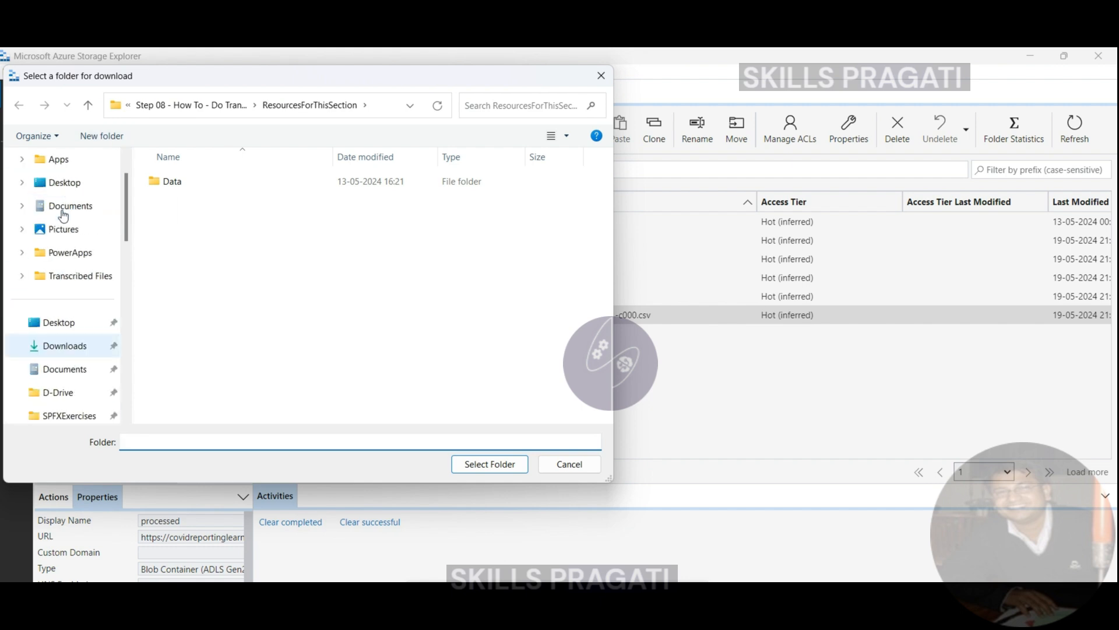
pyautogui.click(58, 396)
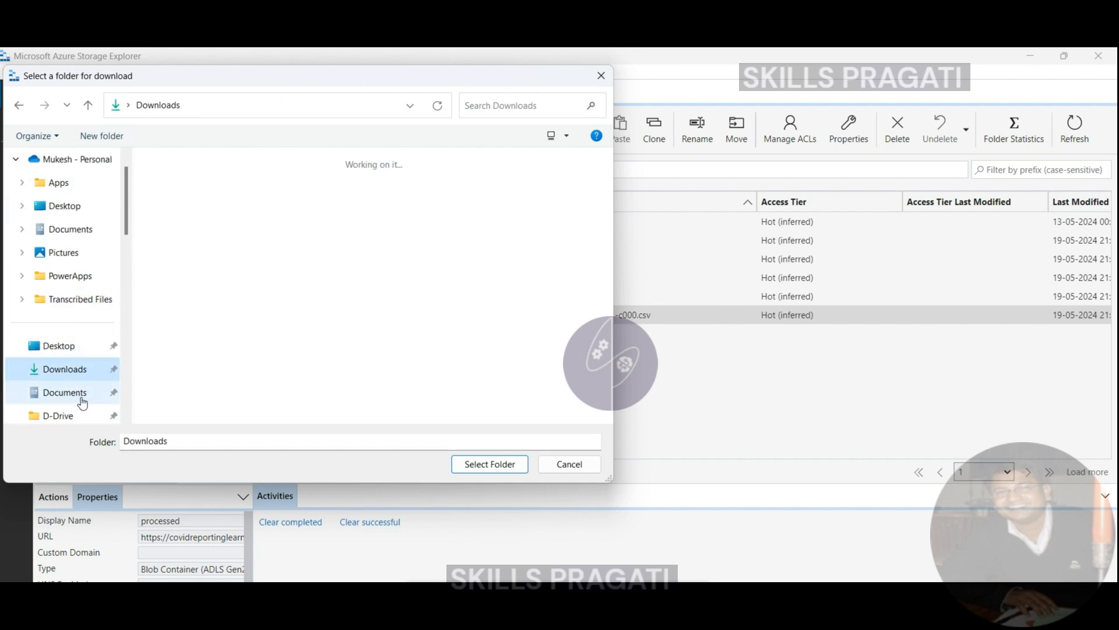
pyautogui.click(475, 464)
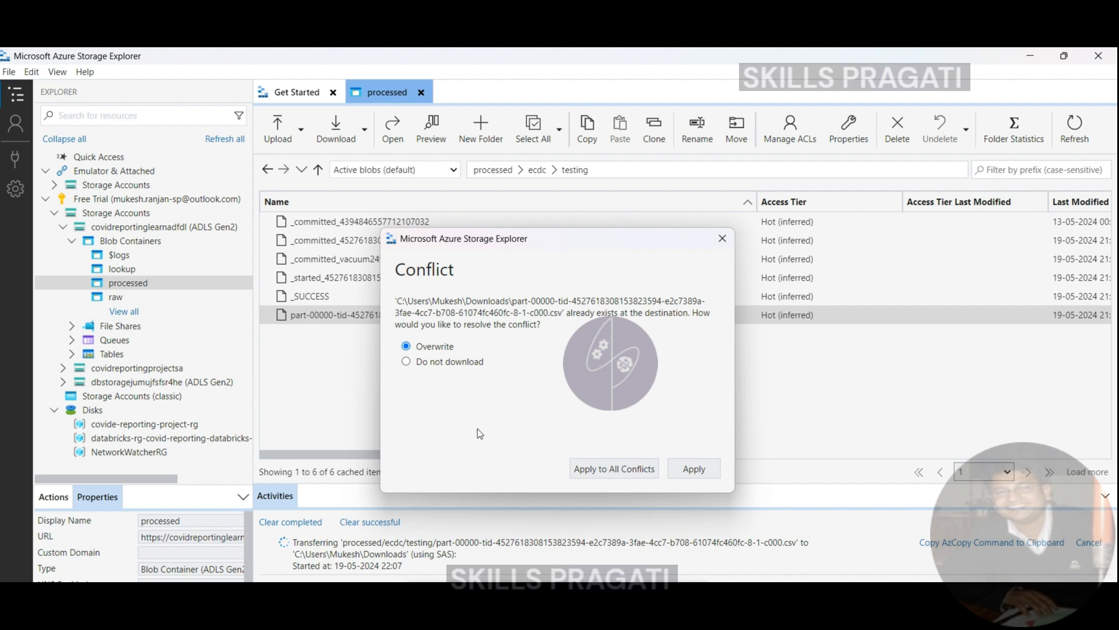
pyautogui.click(607, 471)
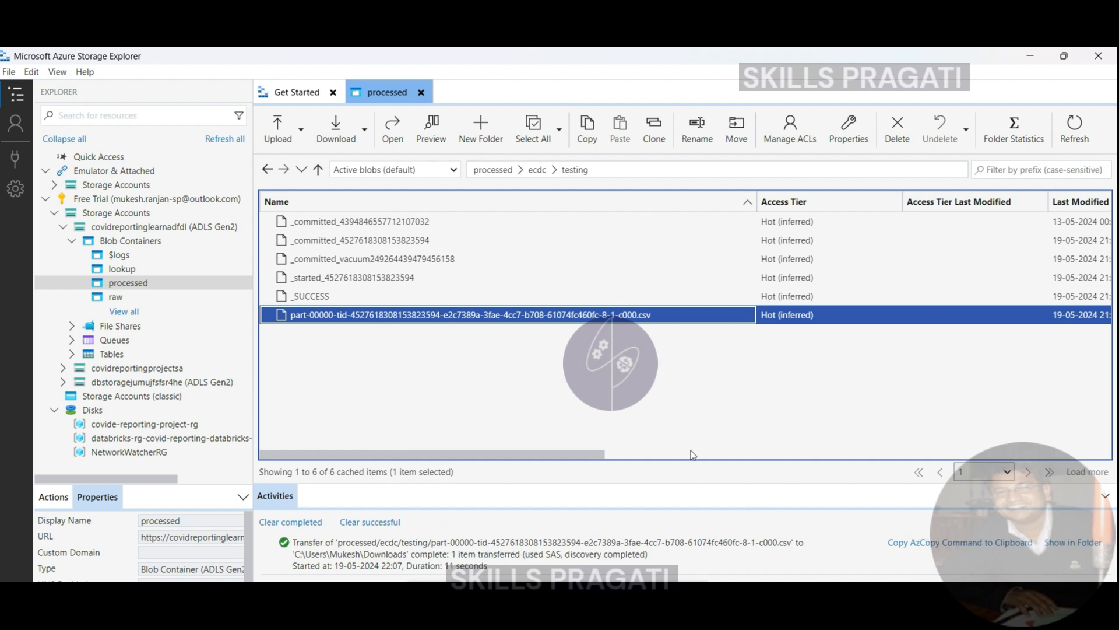
# Switch to the part-00000 CSV in Excel, widen the week_start_date and week_end_date columns, and review the testing rows
pyautogui.hotkey('alt', 'Tab')
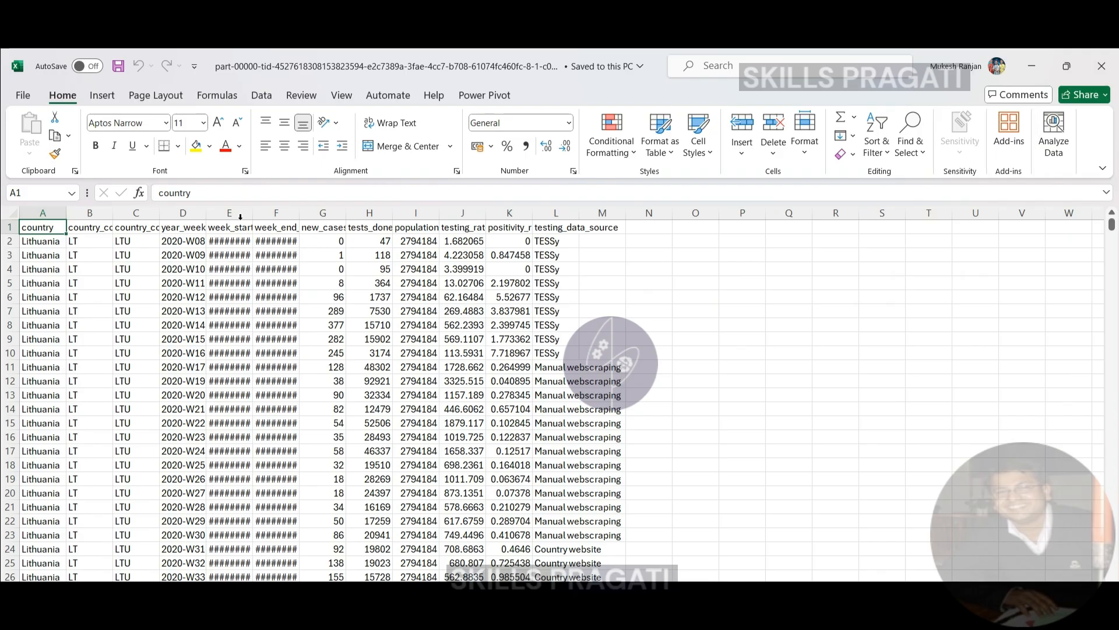
pyautogui.moveTo(253, 215); pyautogui.dragTo(392, 222)
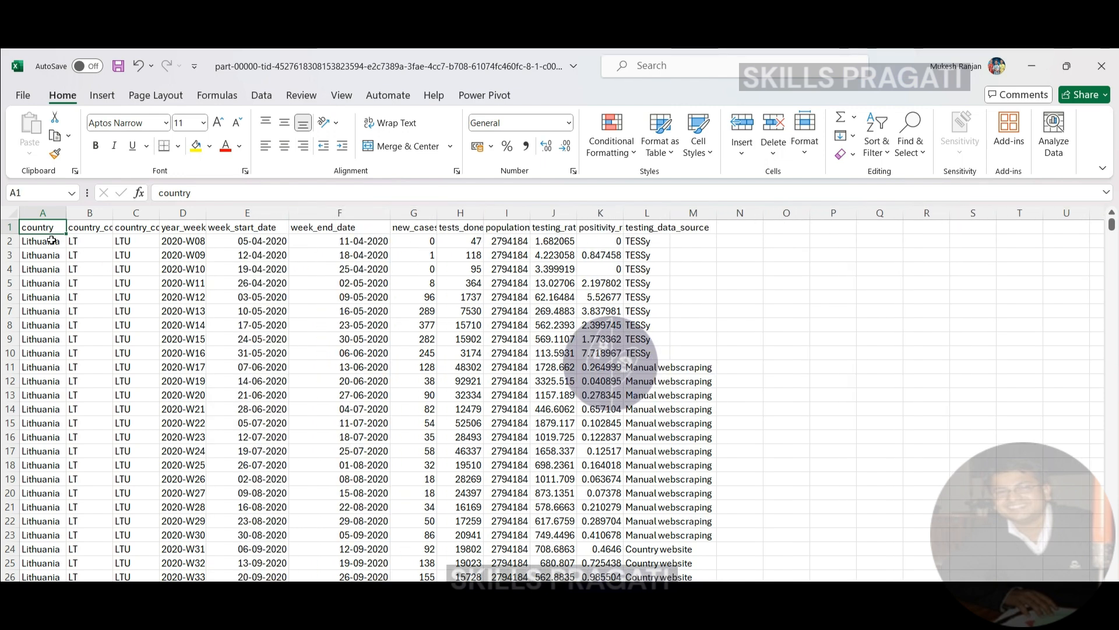
pyautogui.moveTo(52, 239)
pyautogui.mouseDown()
pyautogui.moveTo(613, 454)
pyautogui.moveTo(670, 510)
pyautogui.moveTo(687, 510)
pyautogui.mouseUp()
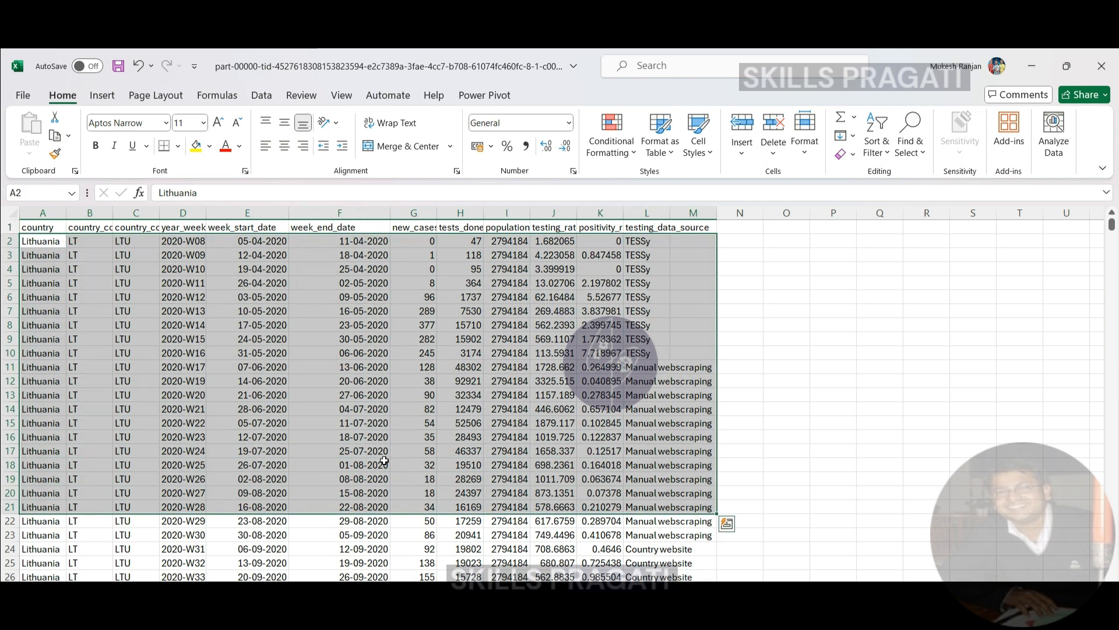
pyautogui.scroll(-2, 385, 460)
pyautogui.click(196, 423)
pyautogui.scroll(2, 104, 462)
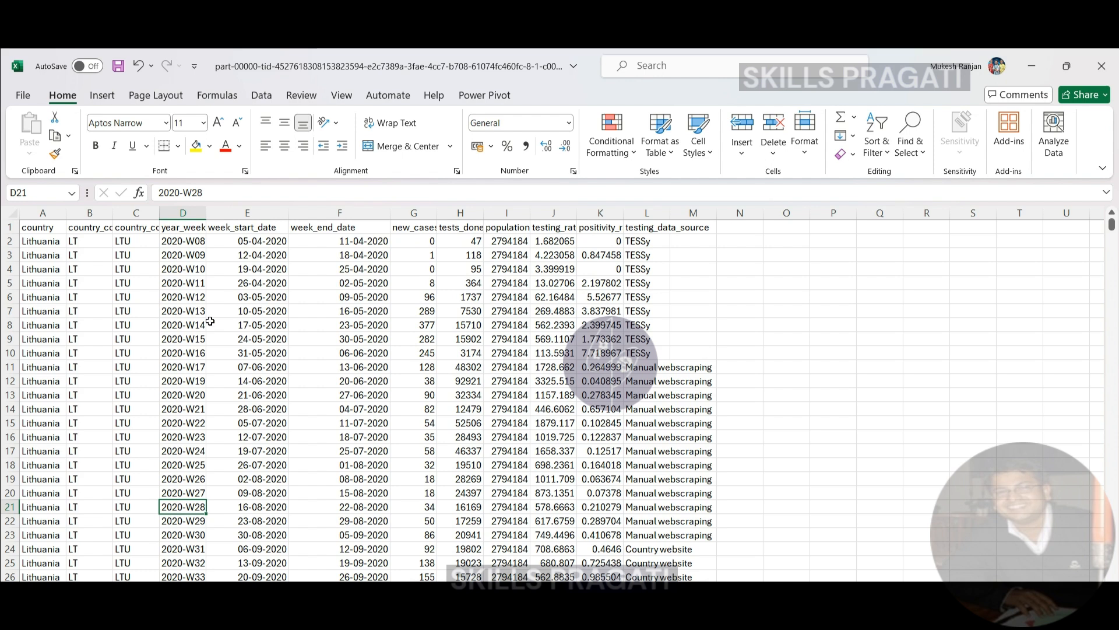
pyautogui.scroll(-1, 450, 395)
pyautogui.scroll(1, 449, 395)
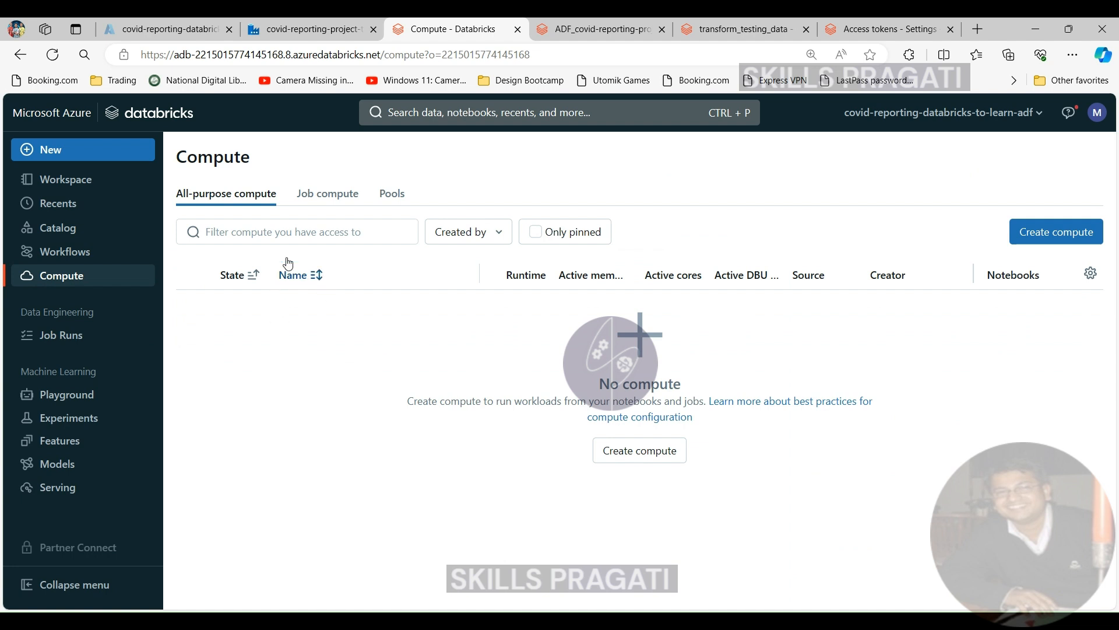
# Open the first job cluster in the job compute list and examine its runtime, worker, driver and DBU configuration
pyautogui.click(312, 198)
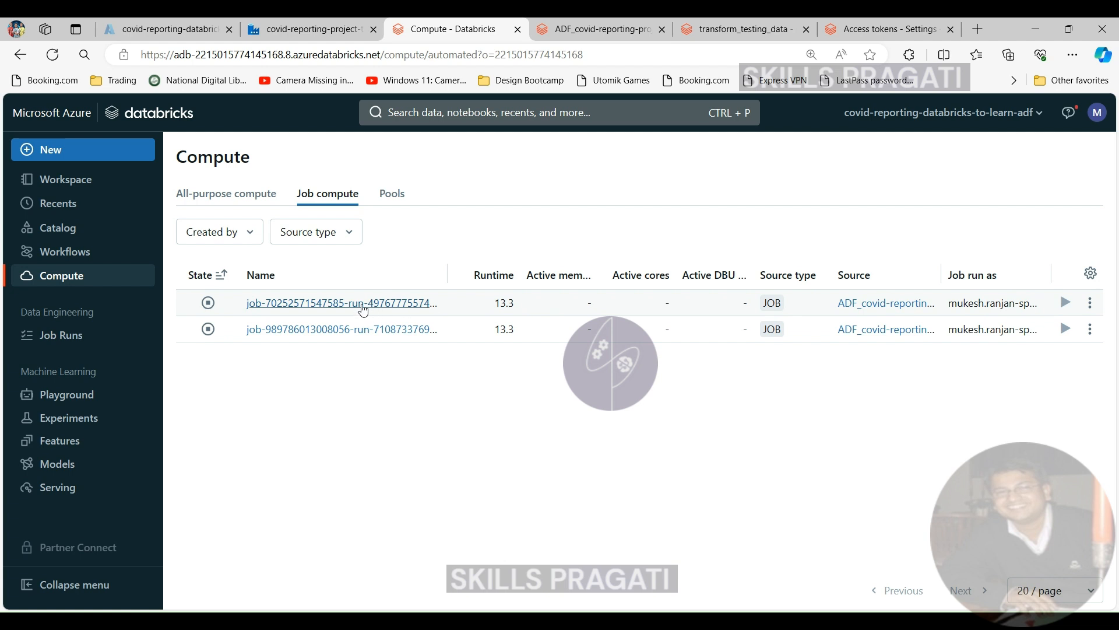
pyautogui.click(363, 304)
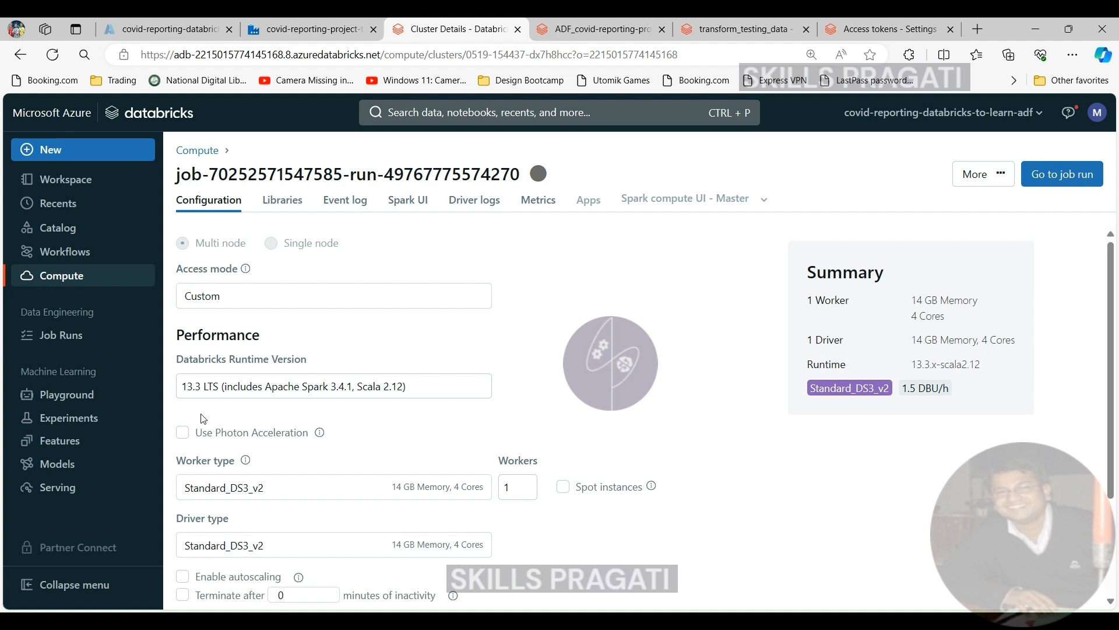
pyautogui.scroll(-2, 202, 418)
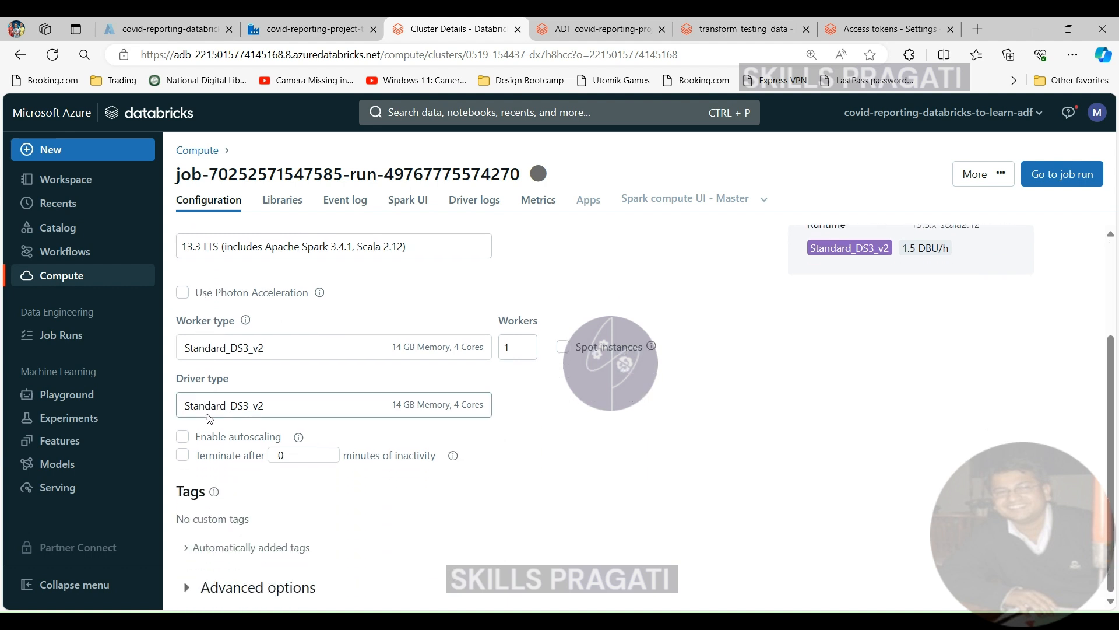
pyautogui.scroll(2, 434, 481)
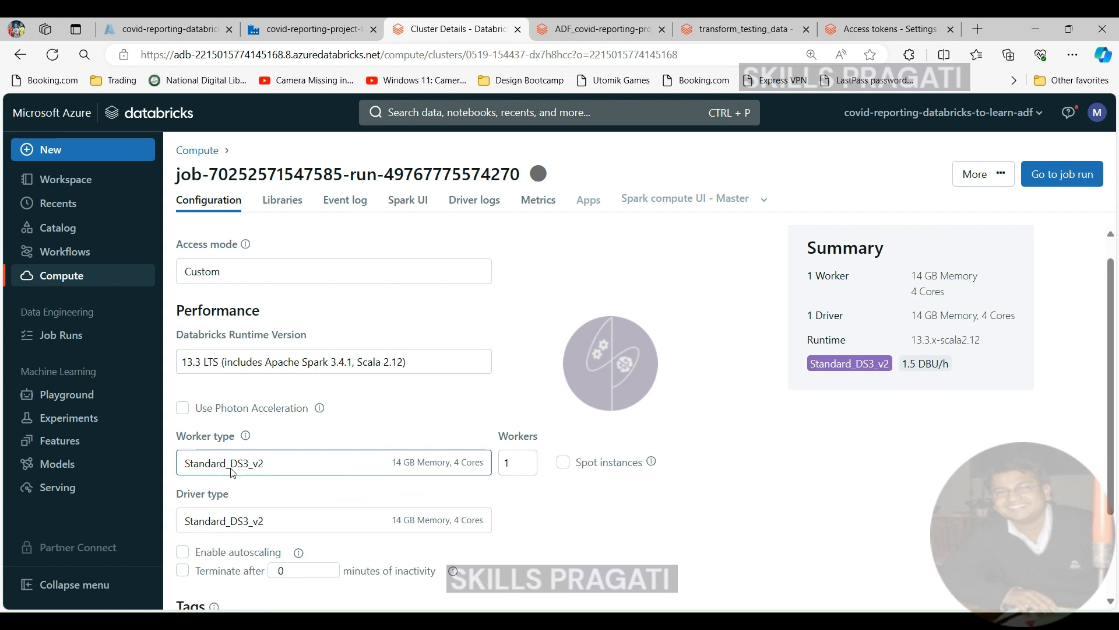
pyautogui.scroll(-2, 189, 541)
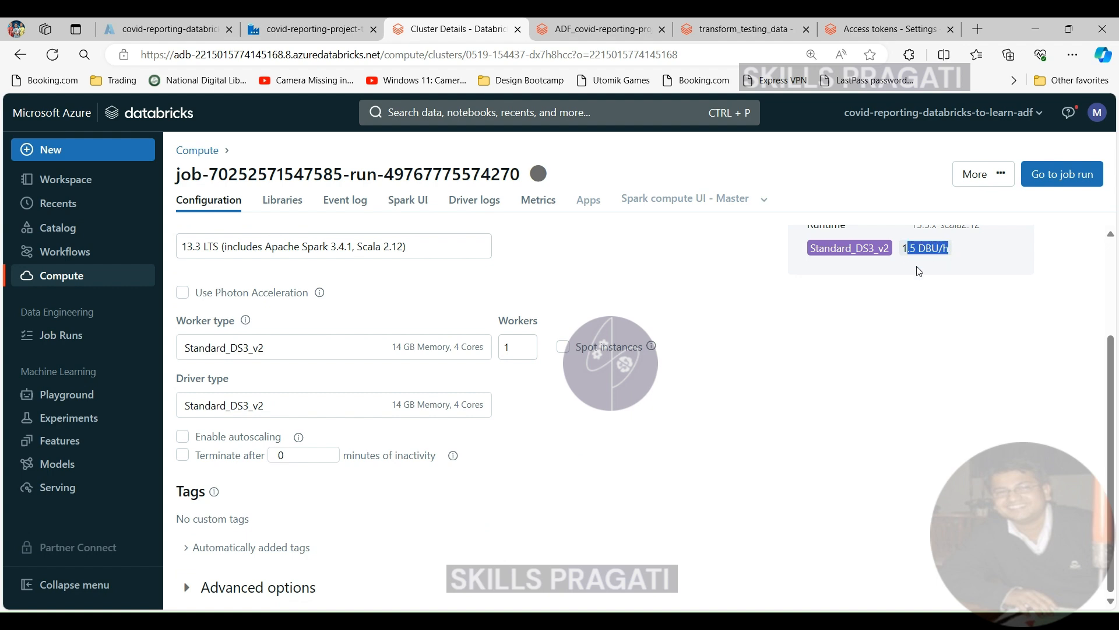
pyautogui.moveTo(903, 253); pyautogui.dragTo(957, 247)
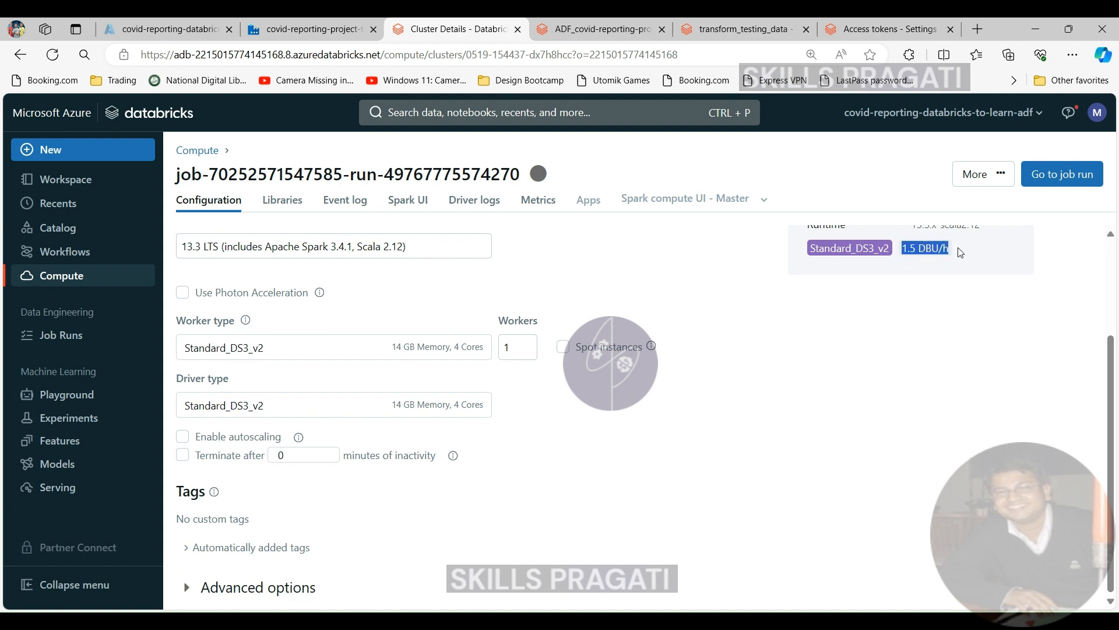
pyautogui.click(766, 376)
pyautogui.scroll(2, 376, 390)
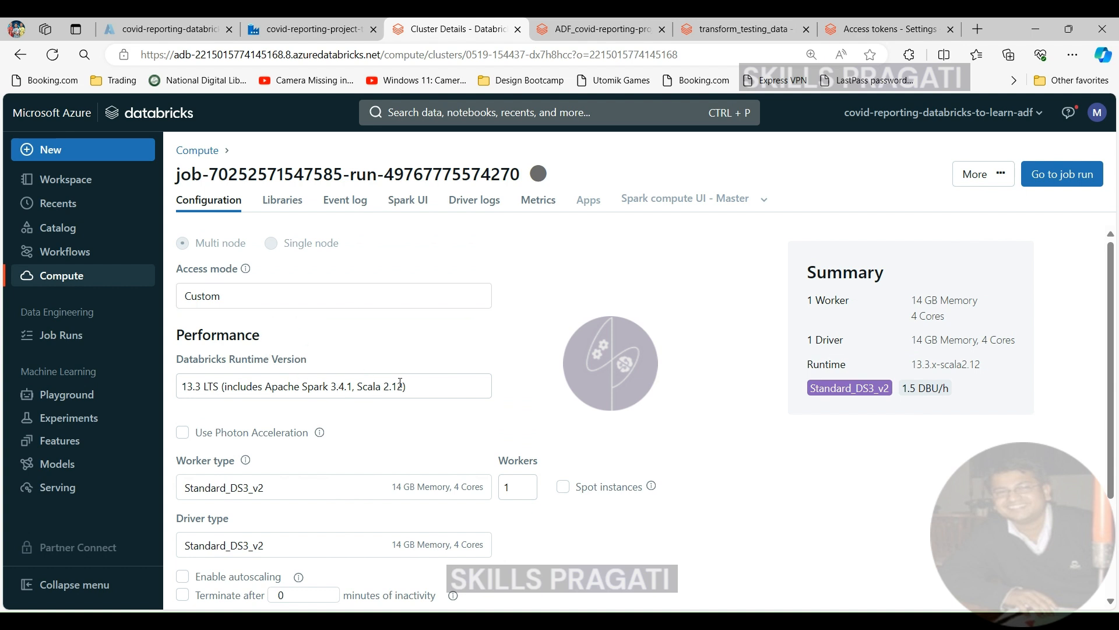
pyautogui.scroll(-2, 239, 417)
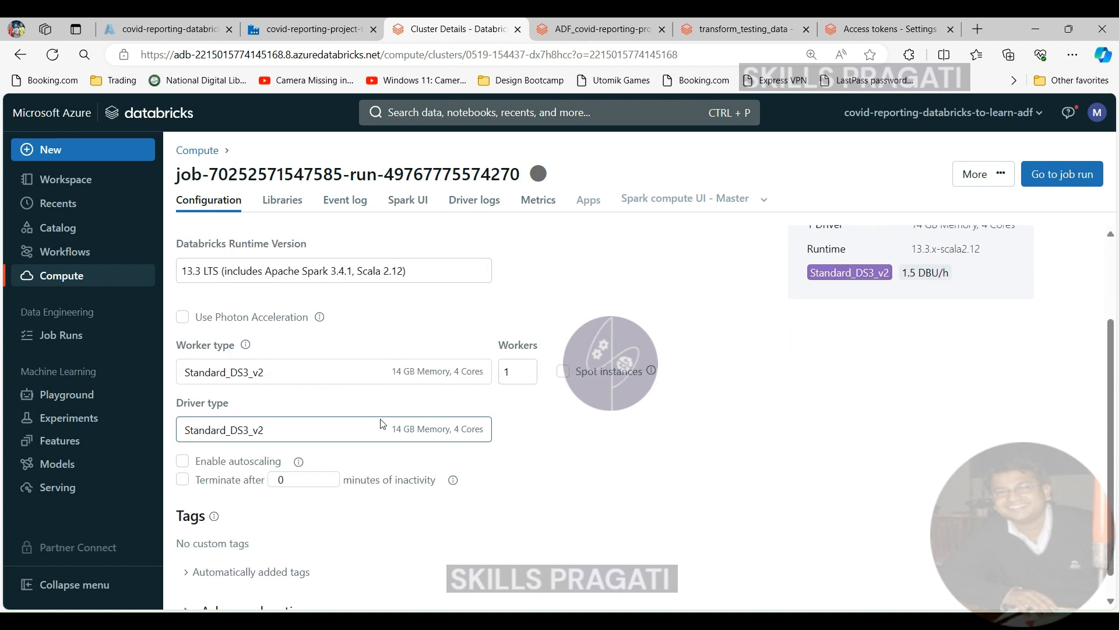
pyautogui.scroll(-1, 383, 423)
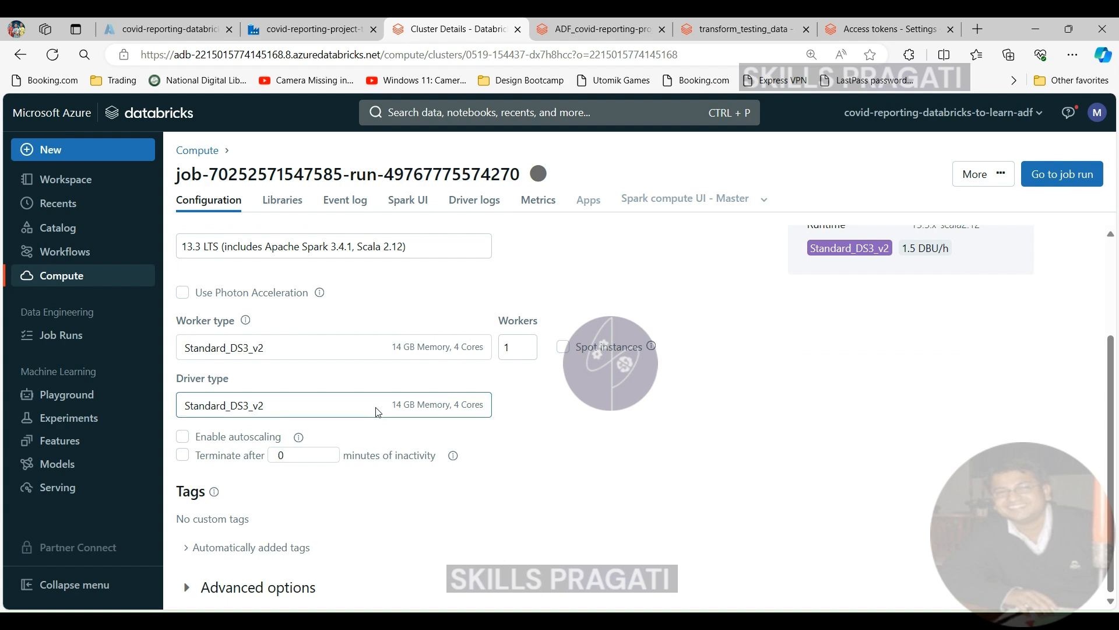
pyautogui.scroll(2, 291, 335)
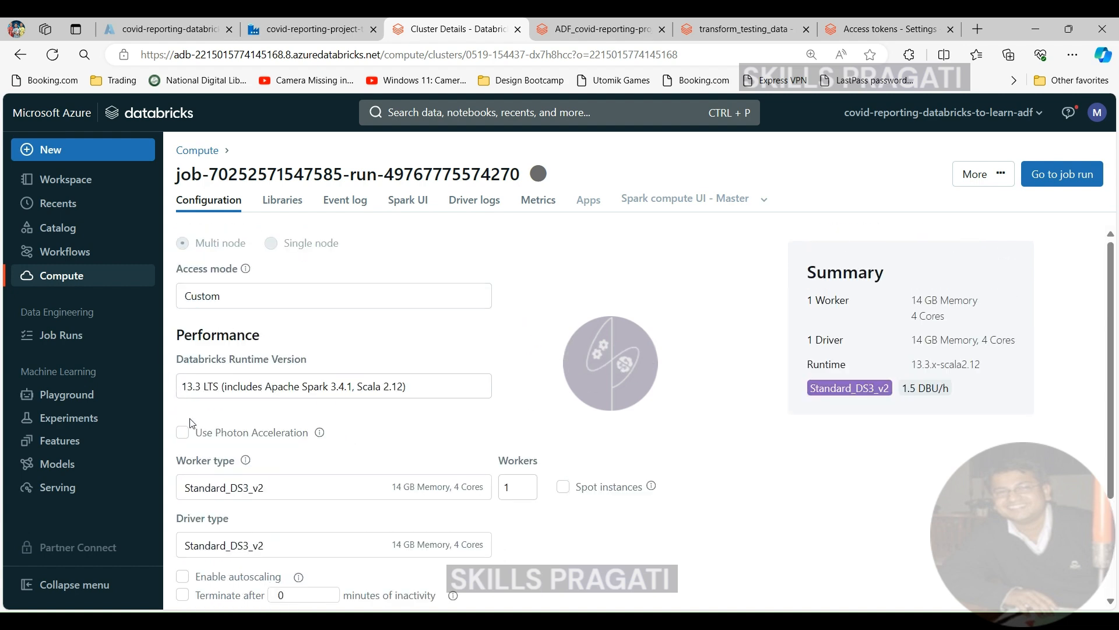
pyautogui.scroll(-2, 367, 475)
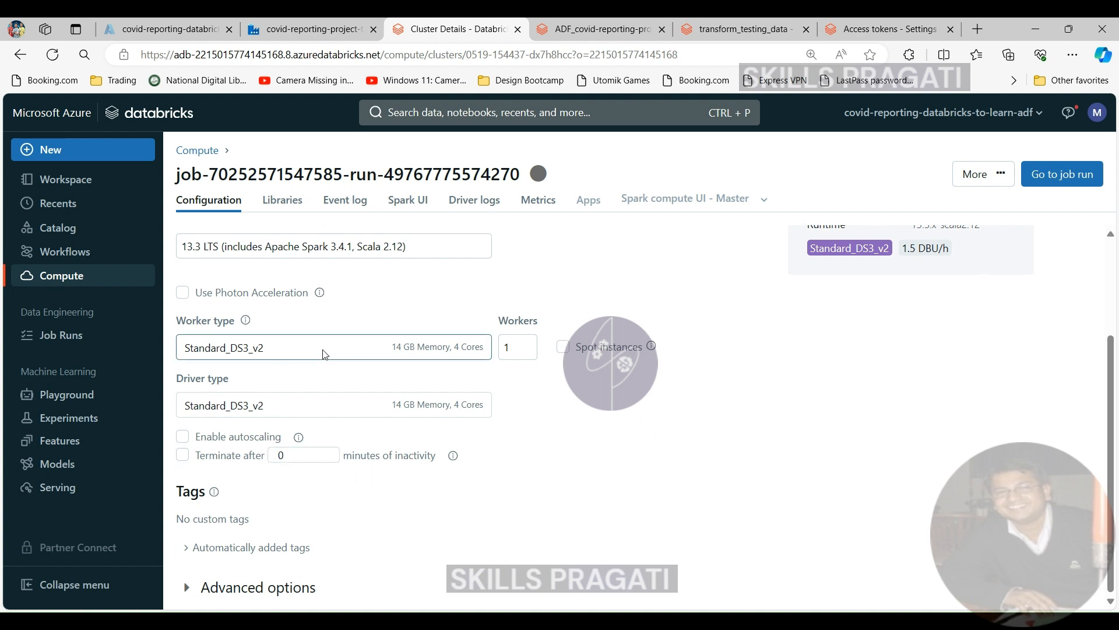
# Go to the cluster's job run, review the database setup output, and return to the compute list
pyautogui.click(1041, 176)
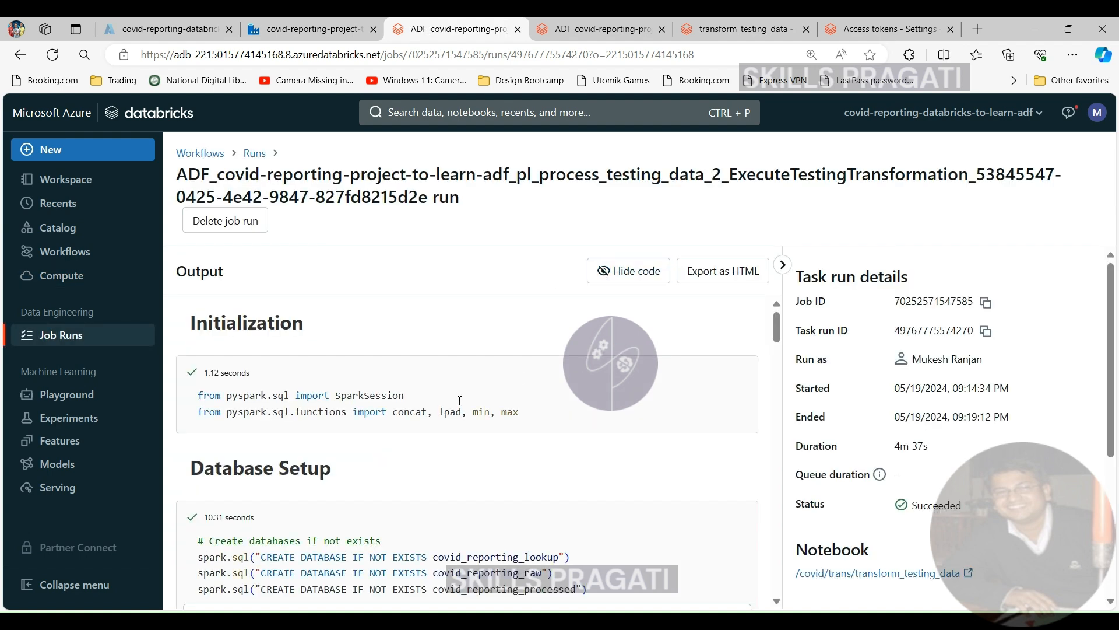
pyautogui.scroll(-1, 454, 406)
pyautogui.scroll(-2, 455, 407)
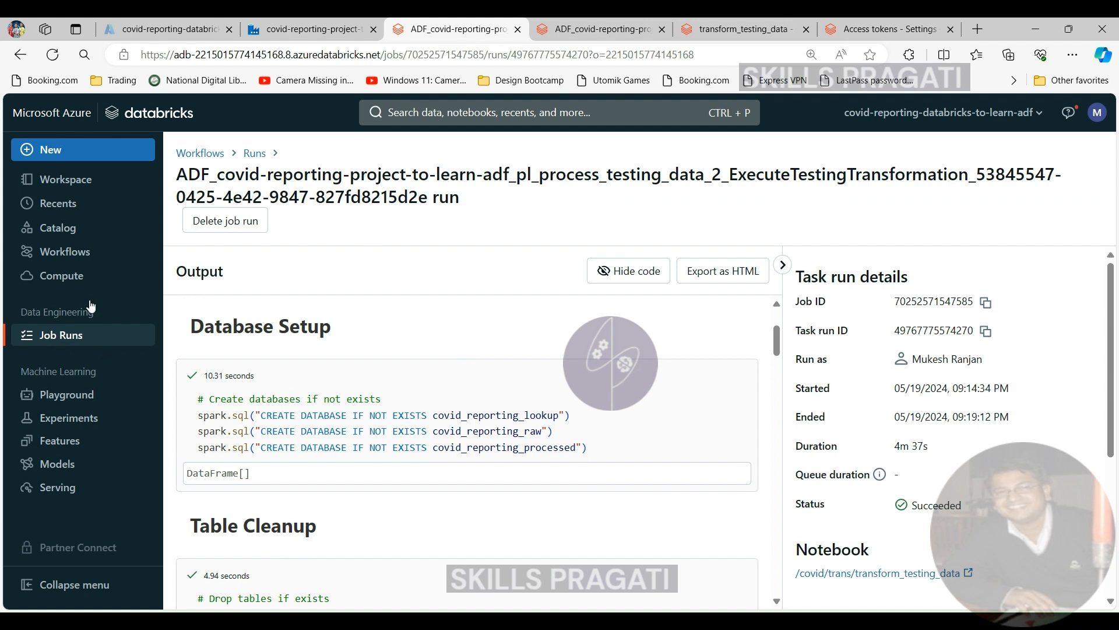
pyautogui.click(75, 281)
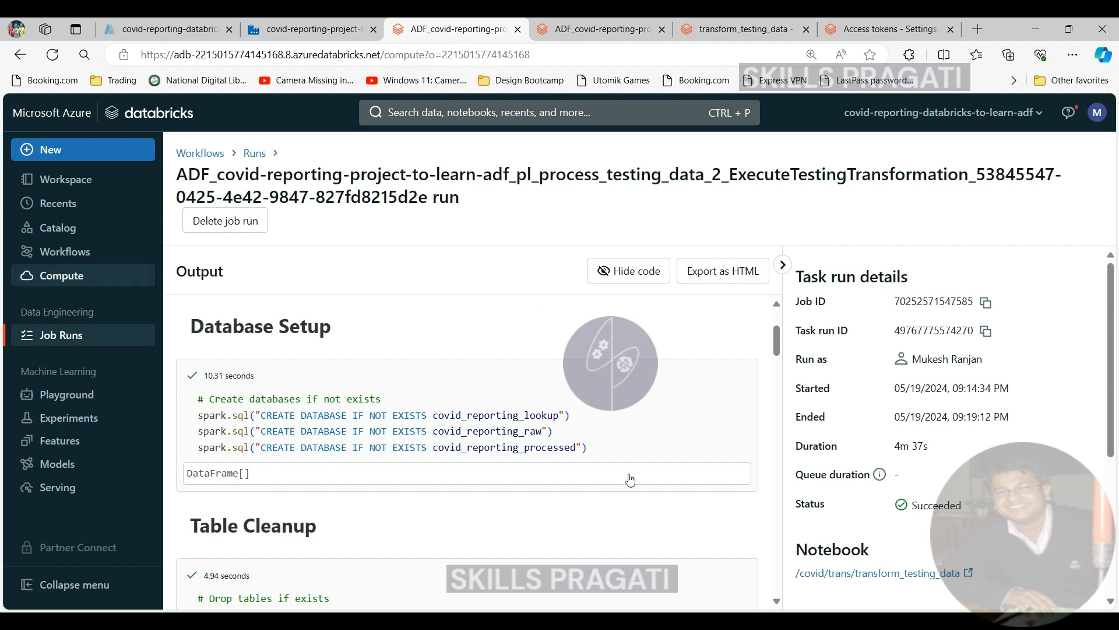